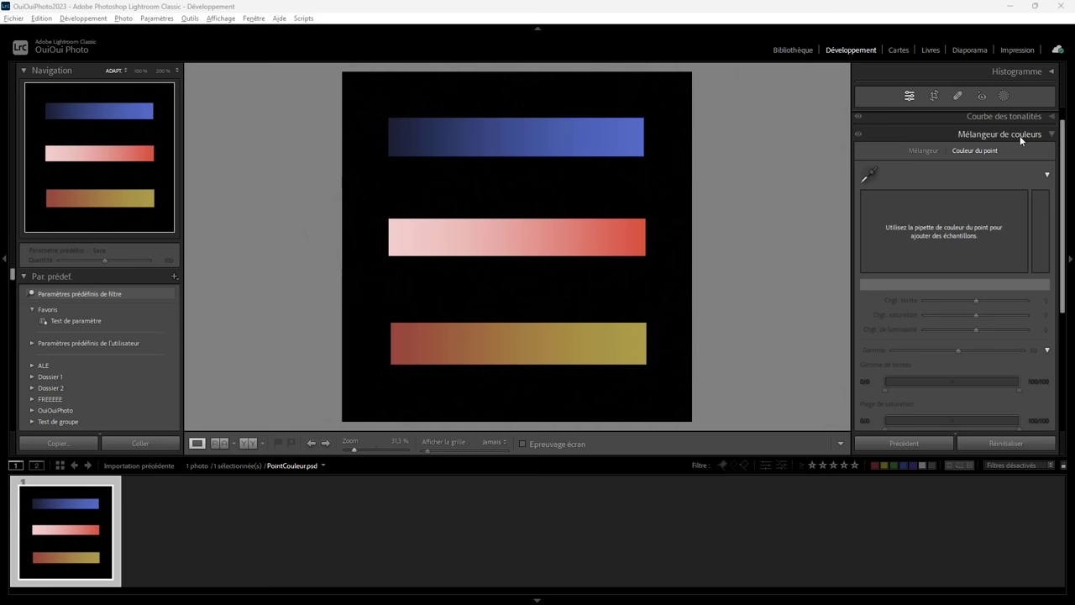
Step: Look over the HSL colour mixer sliders, then return to the point colour adjustments
{"action": "left_click", "coordinate": [925, 150]}
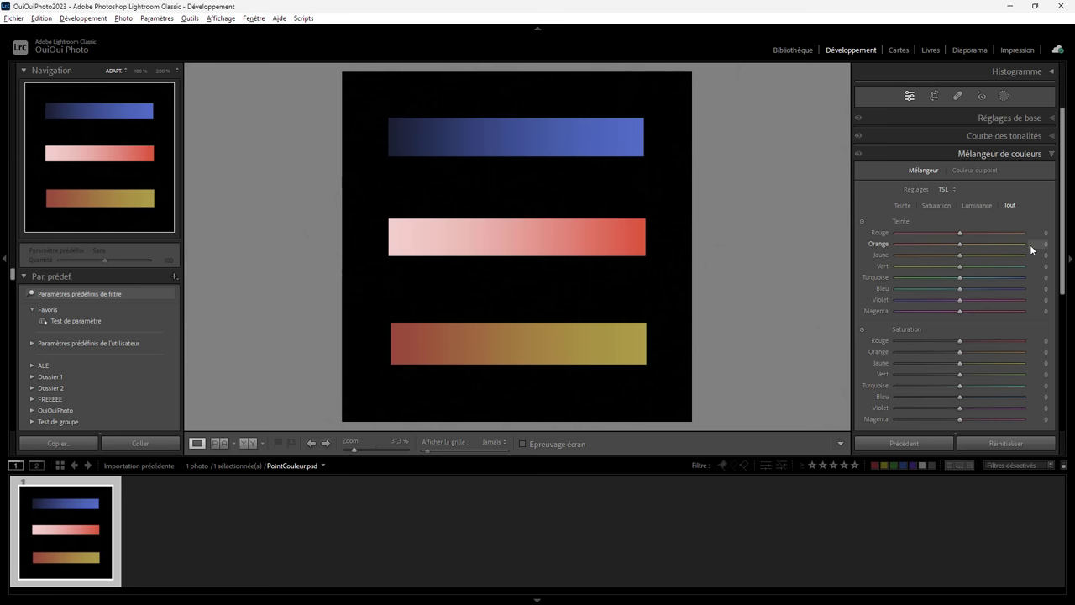
{"action": "scroll", "coordinate": [1063, 249], "scroll_direction": "down", "scroll_amount": 2}
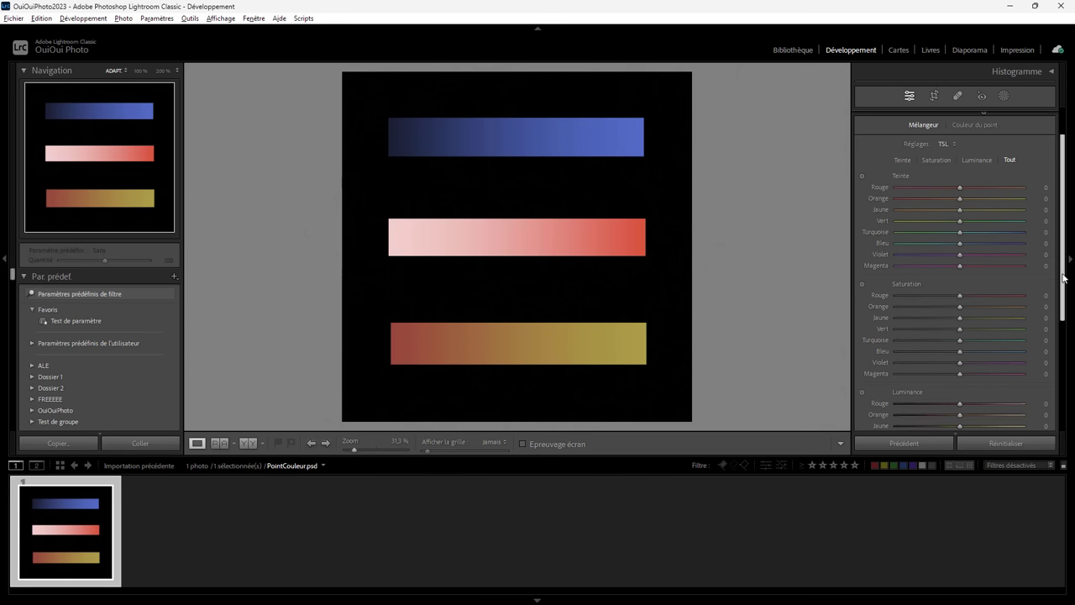
{"action": "scroll", "coordinate": [1064, 249], "scroll_direction": "up", "scroll_amount": 2}
{"action": "left_click", "coordinate": [965, 171]}
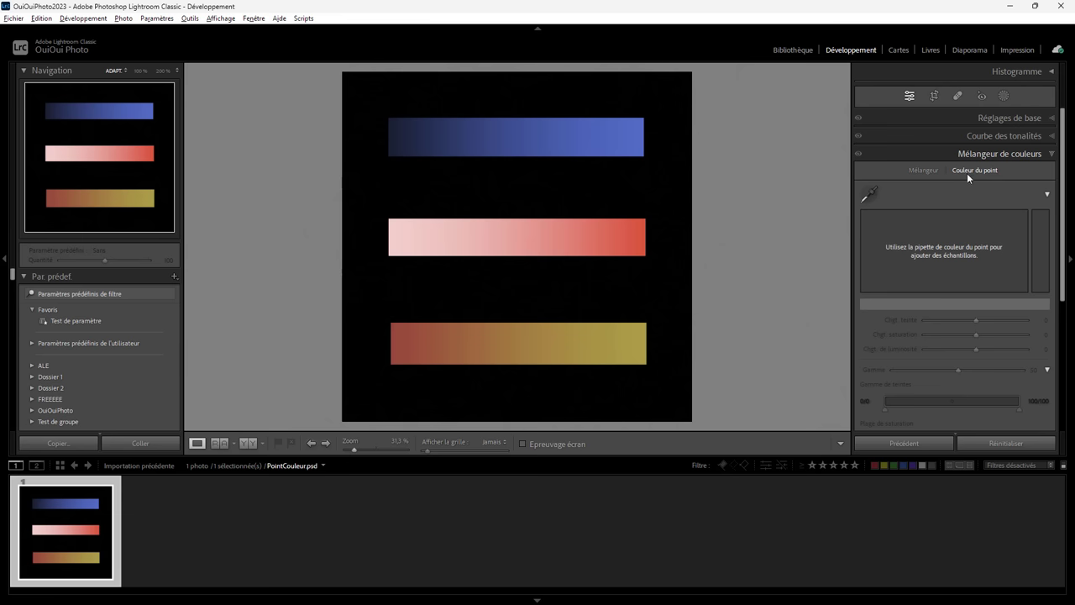
Step: Add a linear gradient mask toward the image's lower-right, then close the Masks panel
{"action": "left_click", "coordinate": [1003, 97]}
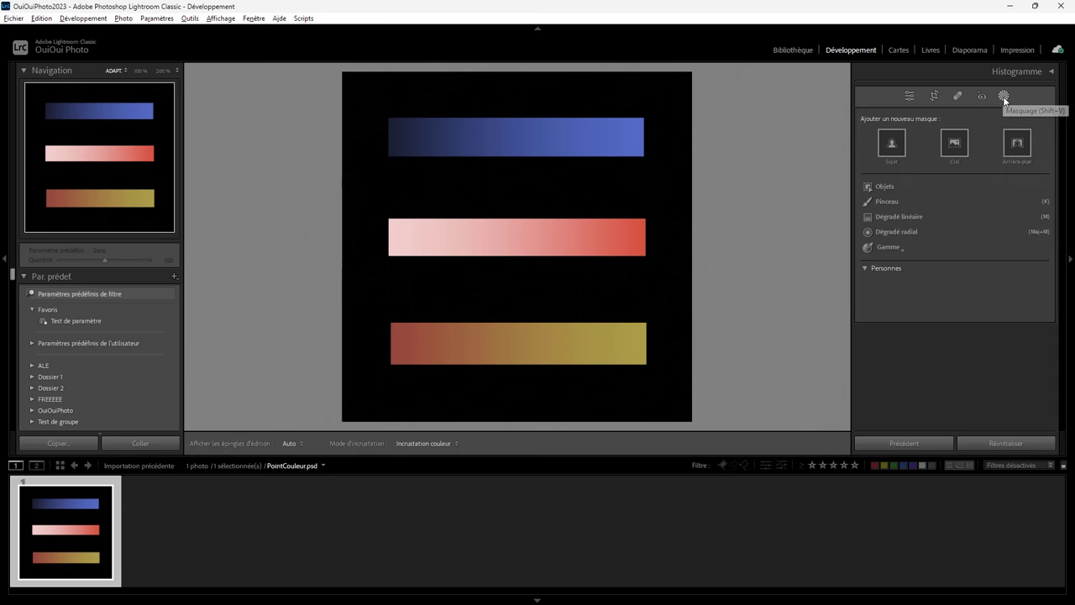
{"action": "left_click", "coordinate": [888, 216]}
{"action": "left_click_drag", "start_coordinate": [540, 236], "coordinate": [607, 304]}
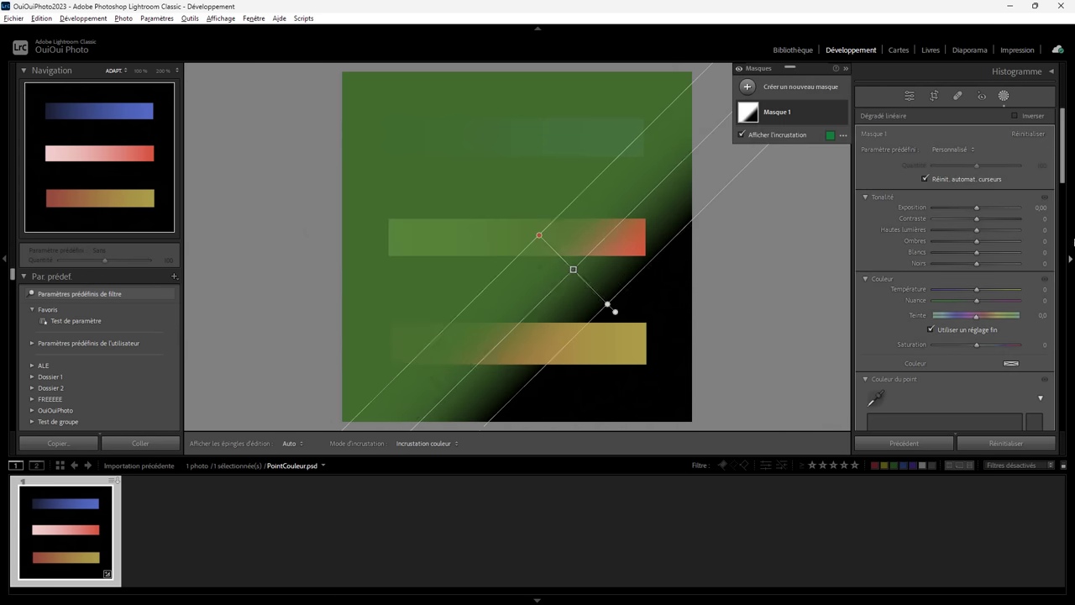
{"action": "scroll", "coordinate": [952, 211], "scroll_direction": "down", "scroll_amount": 5}
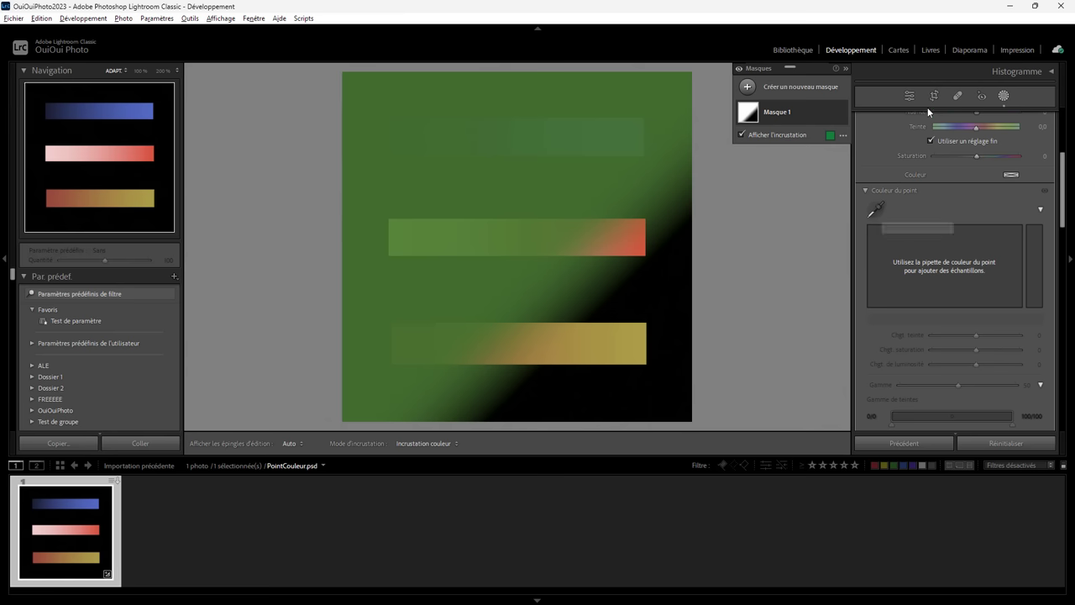
{"action": "left_click", "coordinate": [908, 96]}
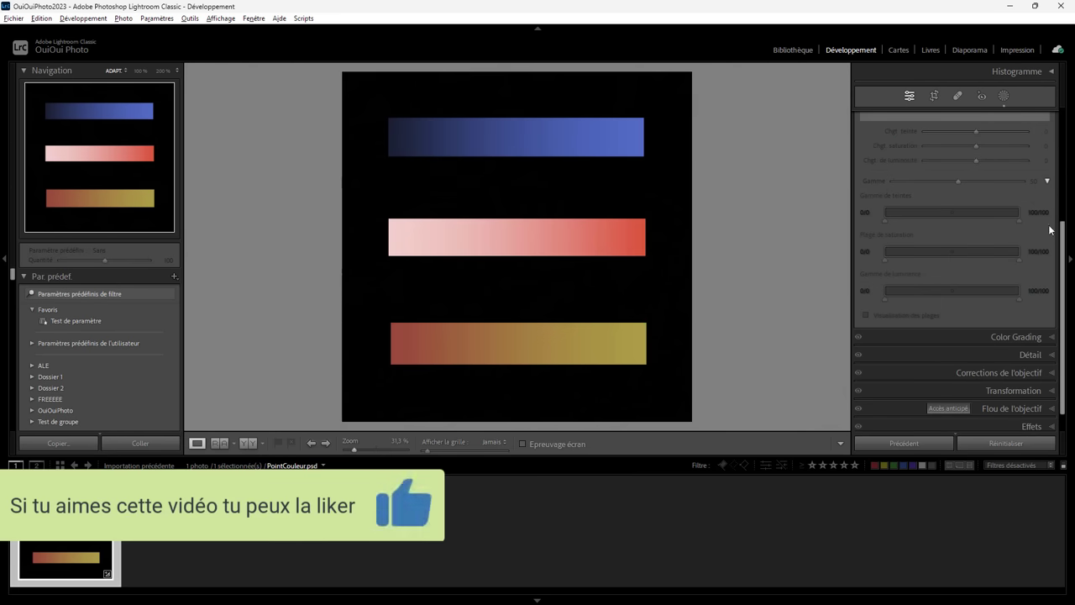
{"action": "left_click_drag", "start_coordinate": [1062, 244], "coordinate": [1063, 158]}
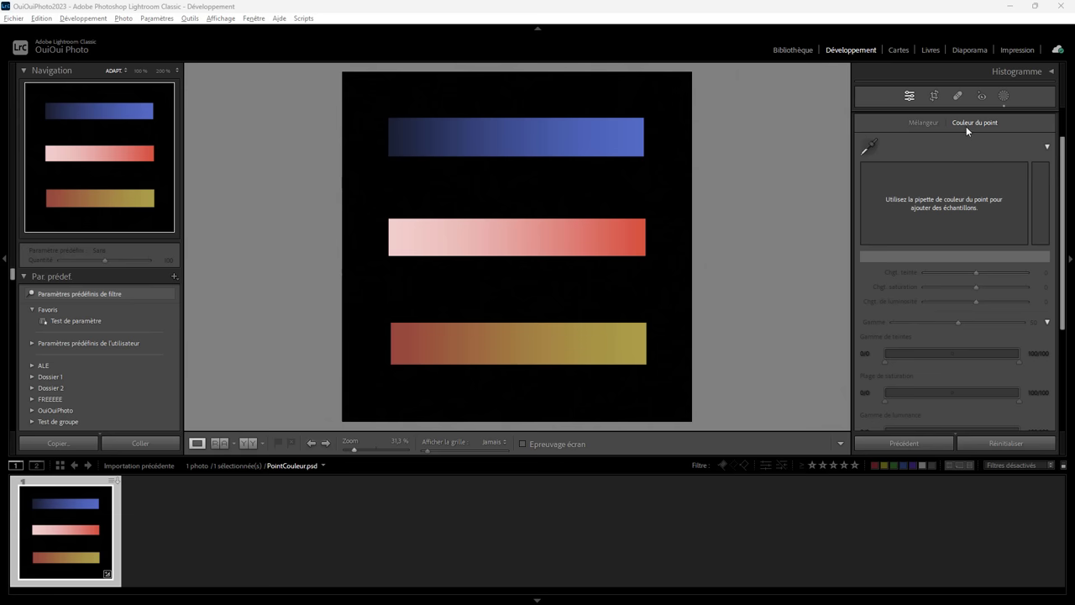
Step: Sample the top bar's blue with the point colour eyedropper
{"action": "left_click", "coordinate": [869, 147]}
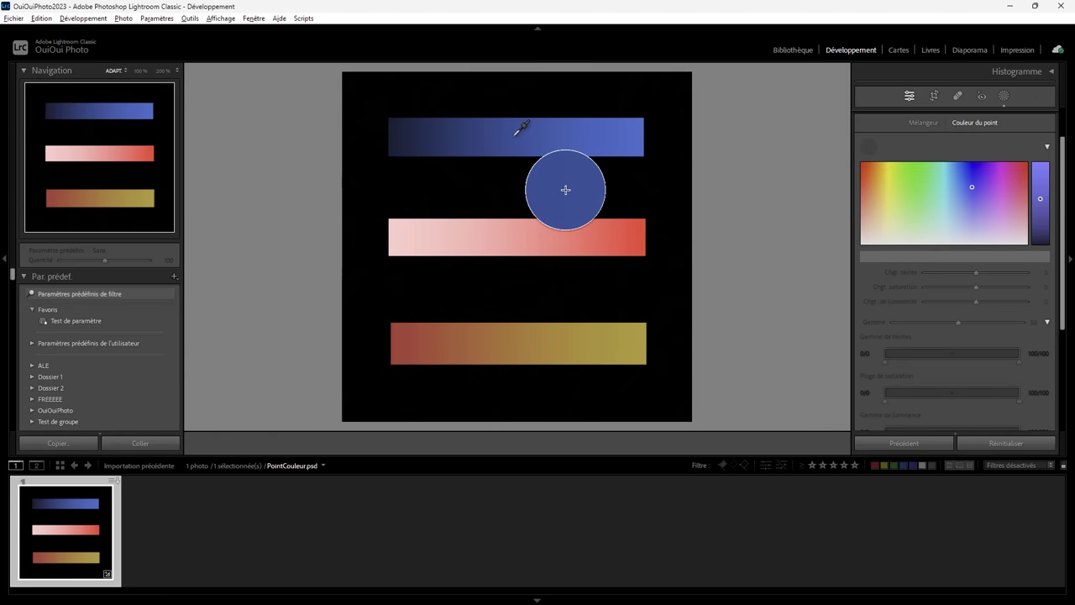
{"action": "left_click", "coordinate": [516, 133]}
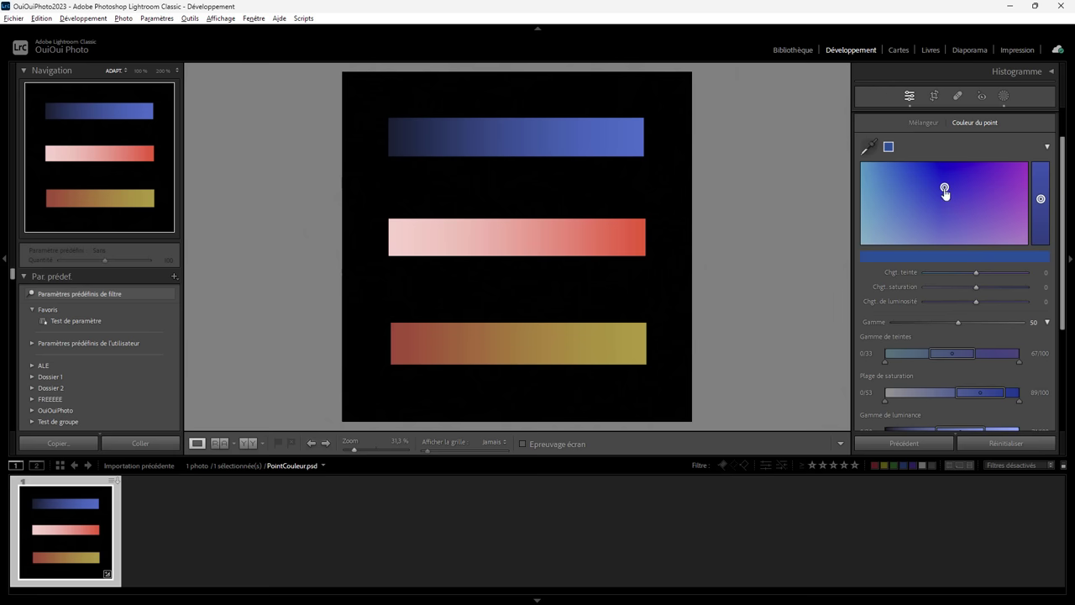
{"action": "left_click_drag", "start_coordinate": [945, 192], "coordinate": [1024, 192]}
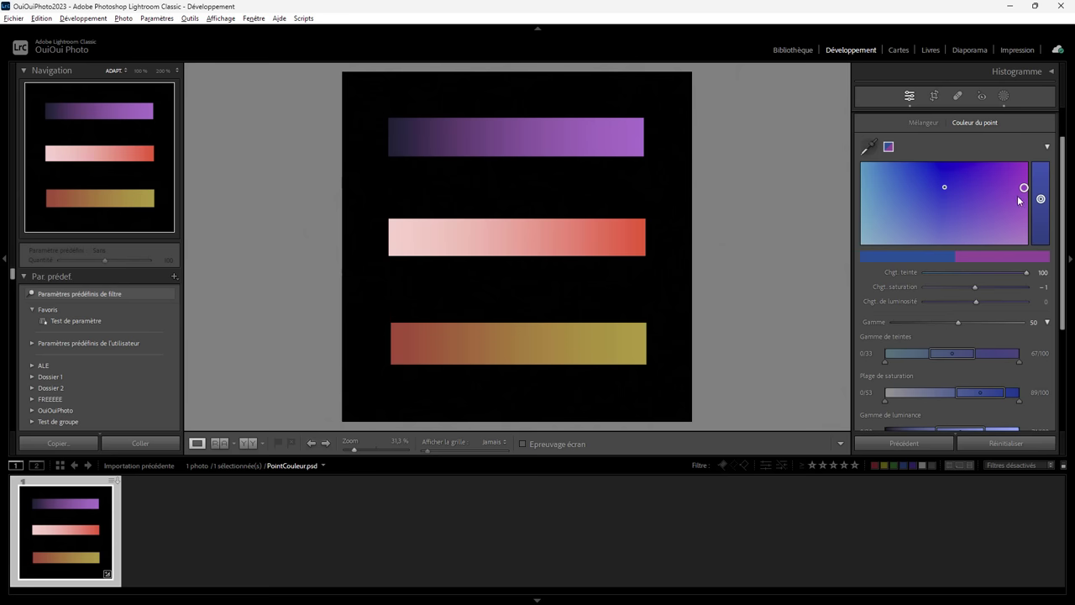
{"action": "left_click_drag", "start_coordinate": [1023, 192], "coordinate": [865, 189]}
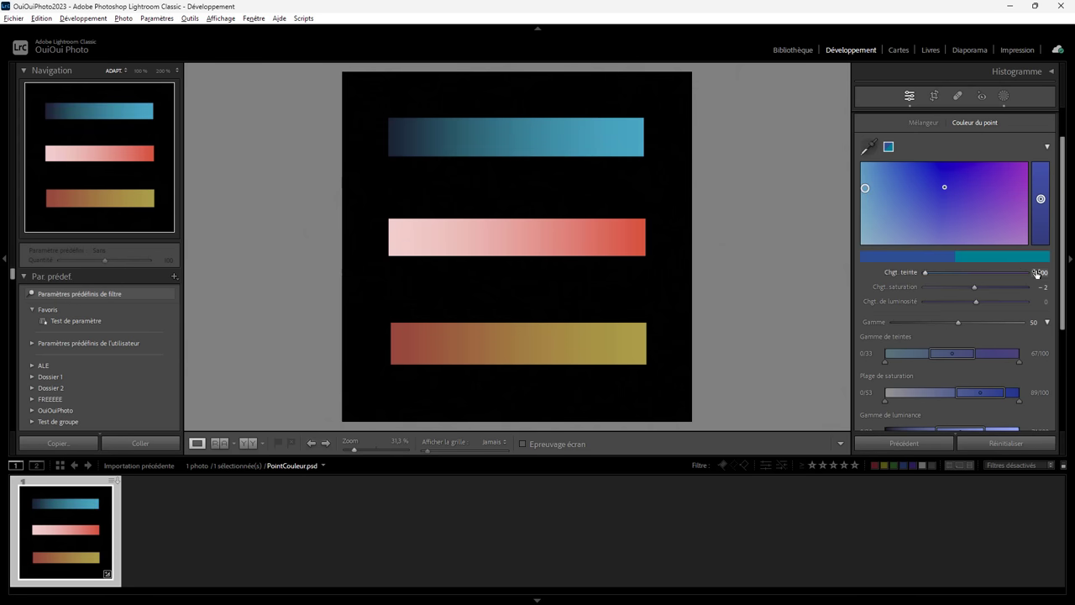
{"action": "left_click_drag", "start_coordinate": [866, 196], "coordinate": [866, 192]}
{"action": "double_click", "coordinate": [865, 188]}
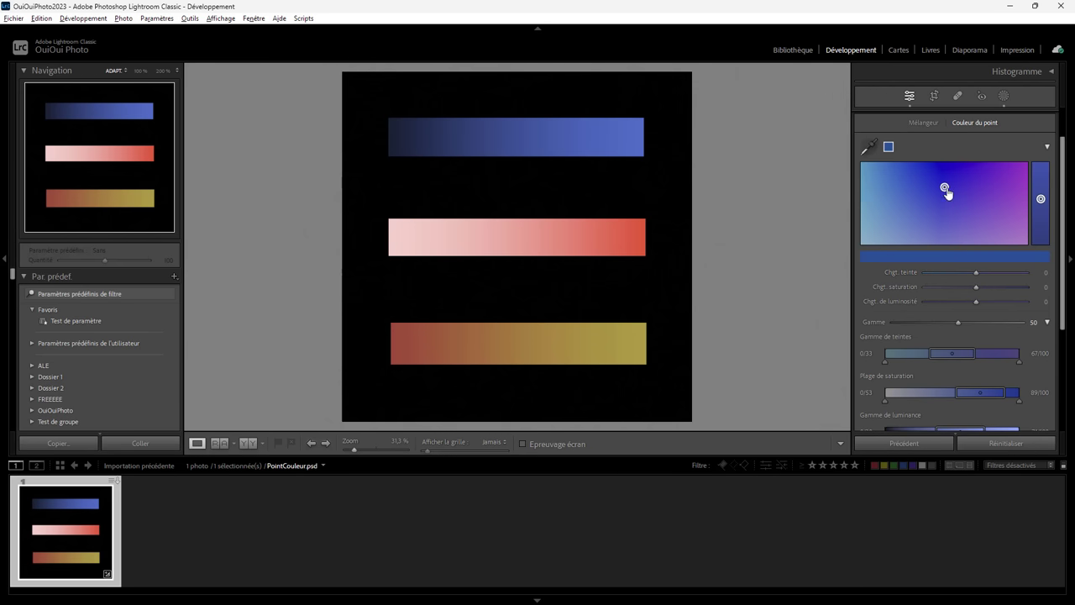
{"action": "mouse_move", "coordinate": [944, 189]}
{"action": "left_mouse_down"}
{"action": "mouse_move", "coordinate": [948, 249]}
{"action": "mouse_move", "coordinate": [944, 168]}
{"action": "left_mouse_up"}
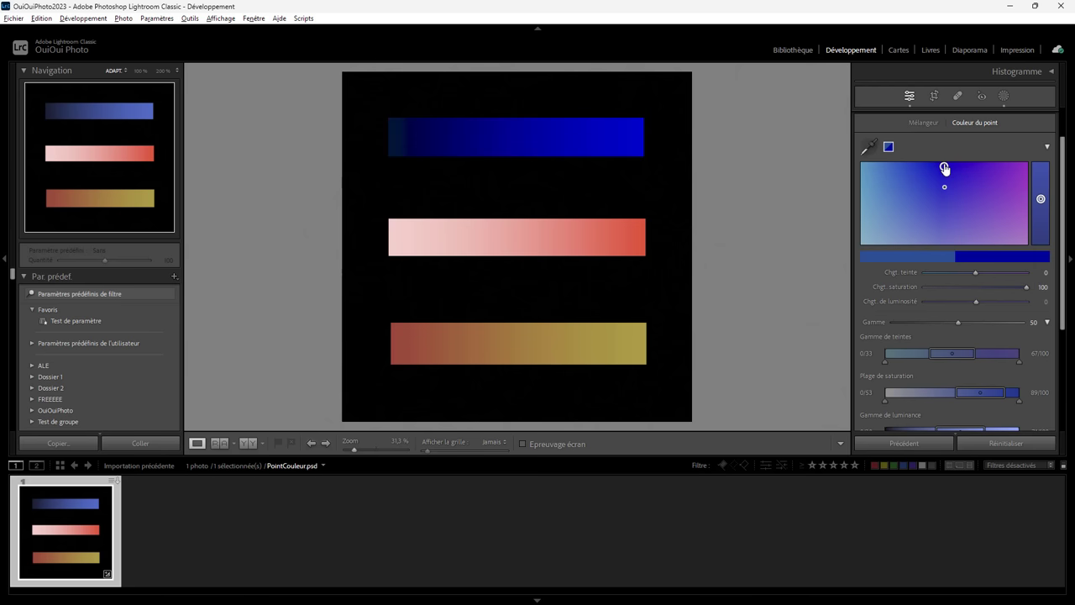
{"action": "double_click", "coordinate": [944, 168]}
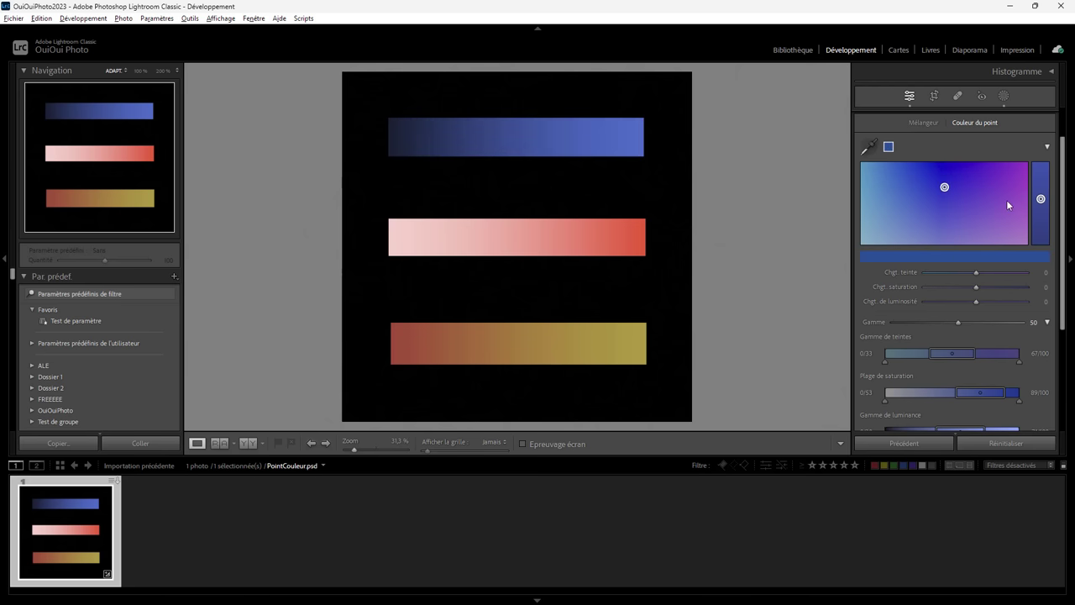
{"action": "mouse_move", "coordinate": [1041, 201]}
{"action": "left_mouse_down"}
{"action": "mouse_move", "coordinate": [1040, 179]}
{"action": "mouse_move", "coordinate": [1041, 243]}
{"action": "left_mouse_up"}
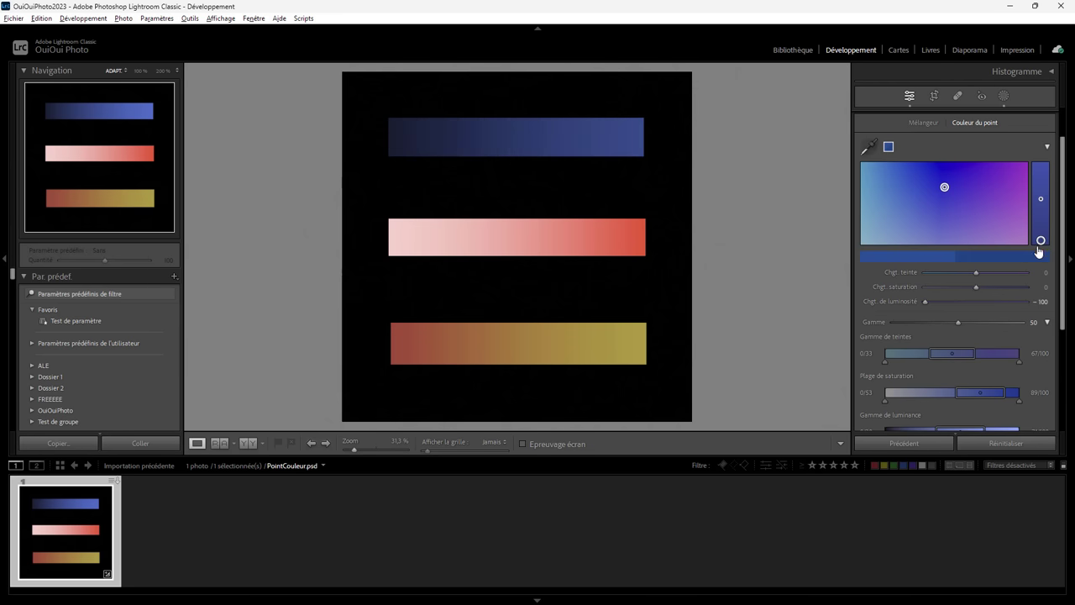
{"action": "double_click", "coordinate": [1040, 240]}
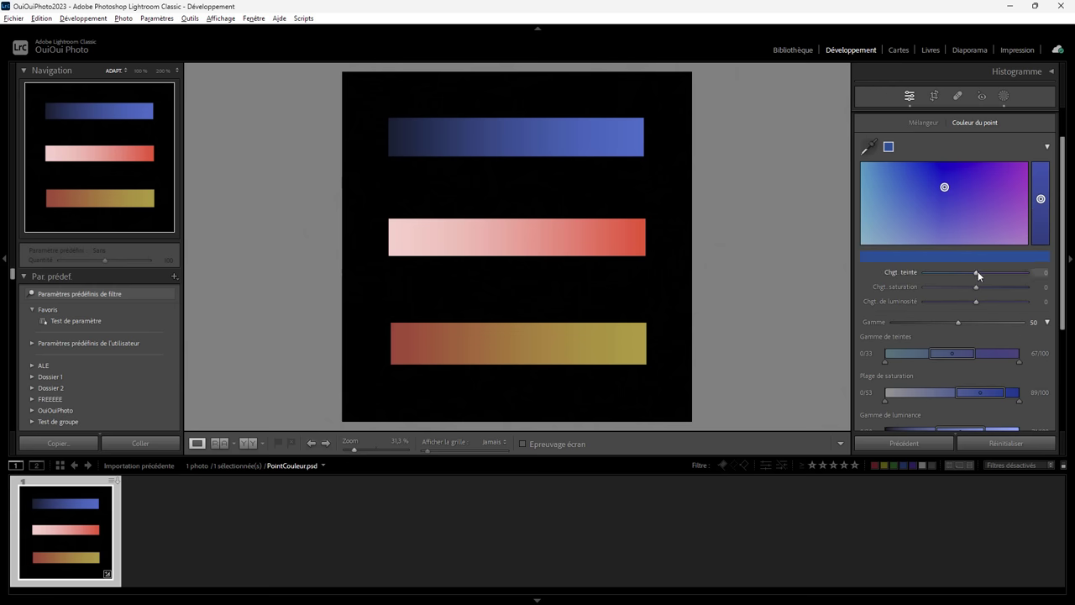
{"action": "left_click_drag", "start_coordinate": [974, 272], "coordinate": [974, 272]}
{"action": "left_click", "coordinate": [1045, 274]}
{"action": "type", "text": "100"}
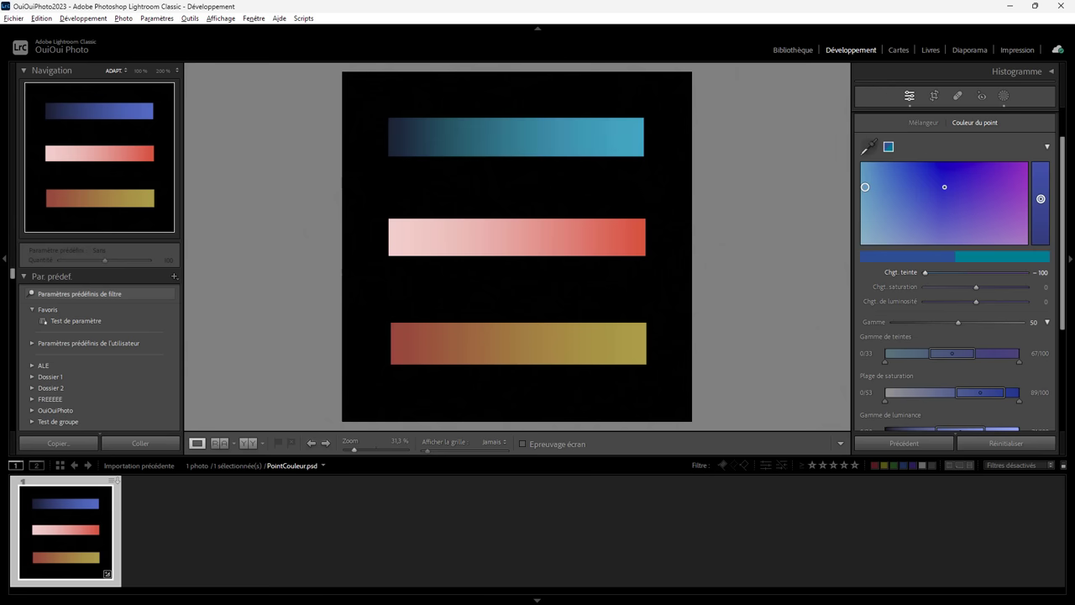
{"action": "key", "text": "Return"}
{"action": "left_click_drag", "start_coordinate": [1024, 187], "coordinate": [985, 186]}
{"action": "left_click", "coordinate": [1040, 273]}
{"action": "type", "text": "0"}
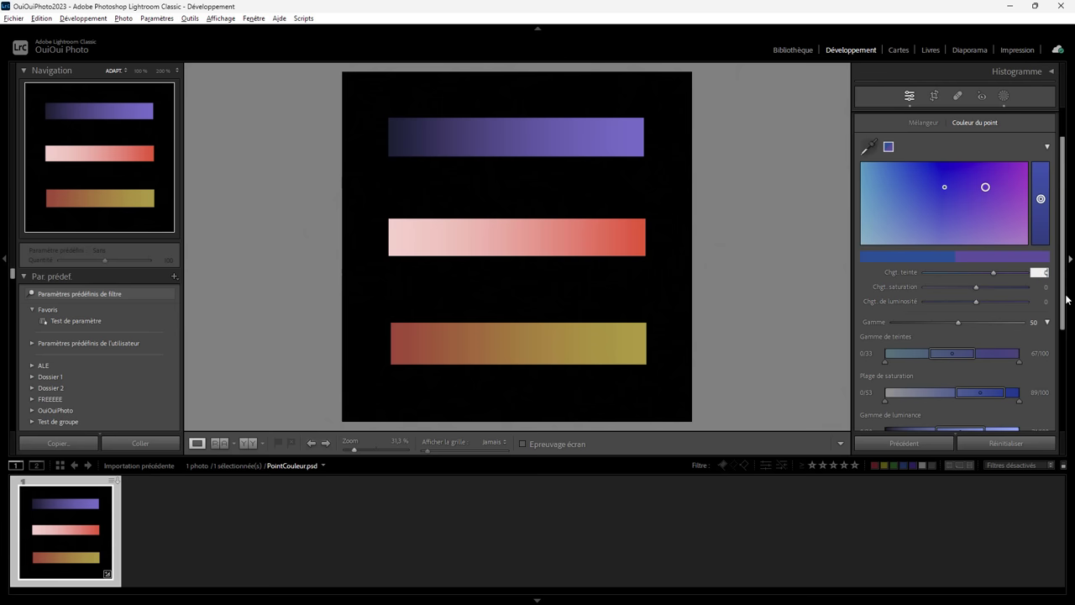
{"action": "key", "text": "Return"}
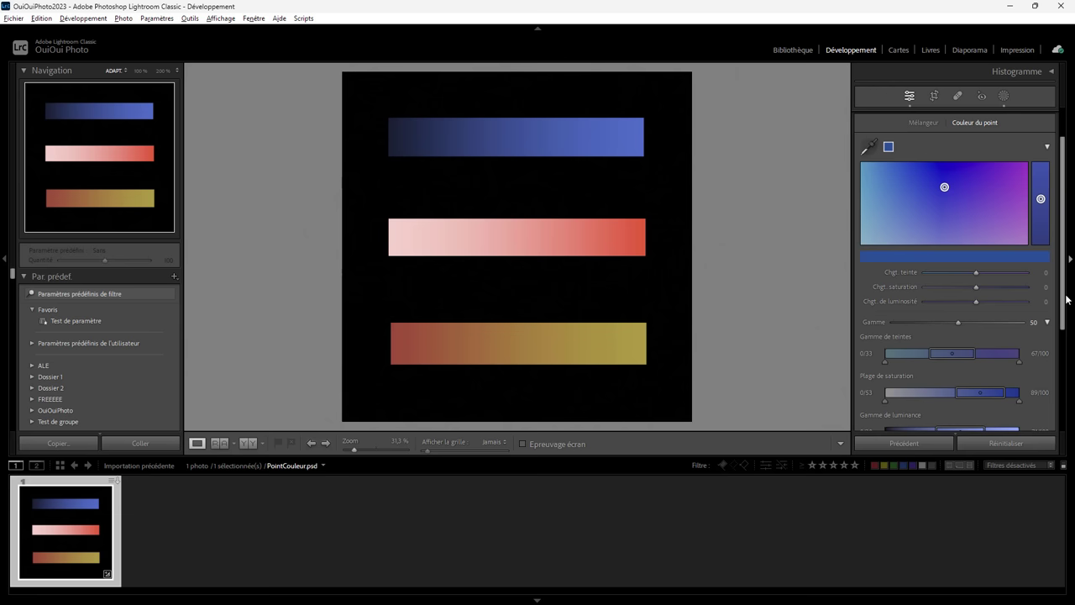
{"action": "left_click_drag", "start_coordinate": [977, 271], "coordinate": [925, 278]}
{"action": "double_click", "coordinate": [898, 278]}
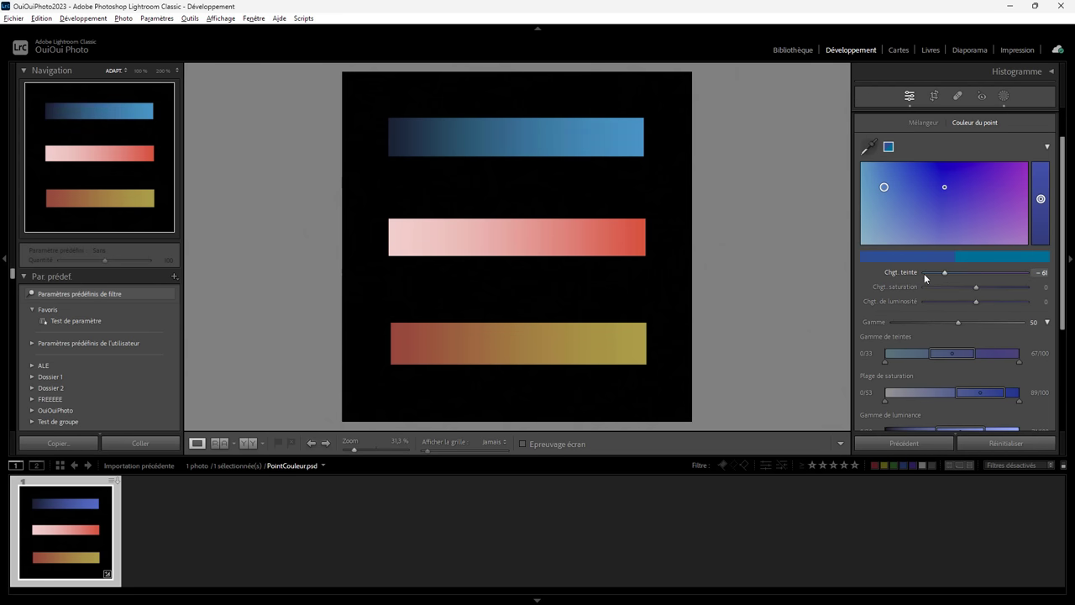
{"action": "double_click", "coordinate": [897, 275]}
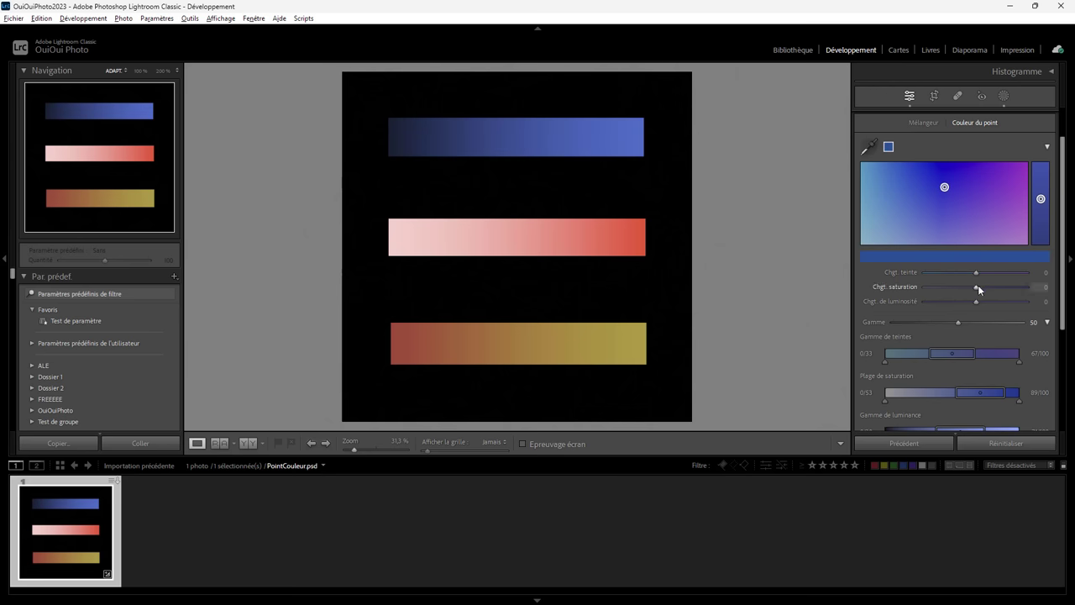
{"action": "left_click_drag", "start_coordinate": [976, 286], "coordinate": [941, 286]}
{"action": "double_click", "coordinate": [907, 287]}
{"action": "left_click_drag", "start_coordinate": [944, 187], "coordinate": [978, 214]}
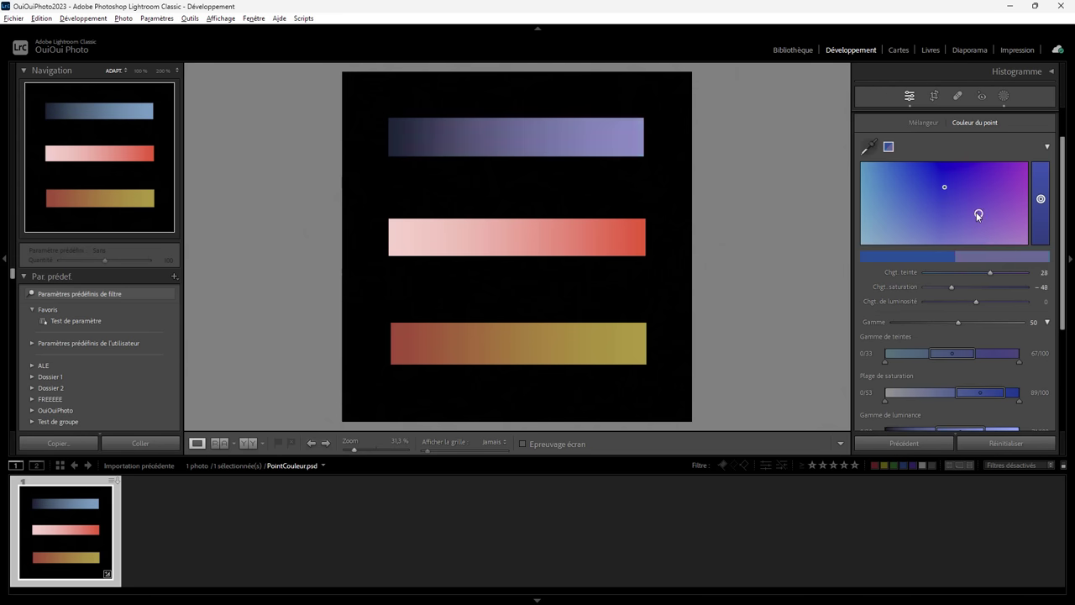
{"action": "double_click", "coordinate": [978, 214]}
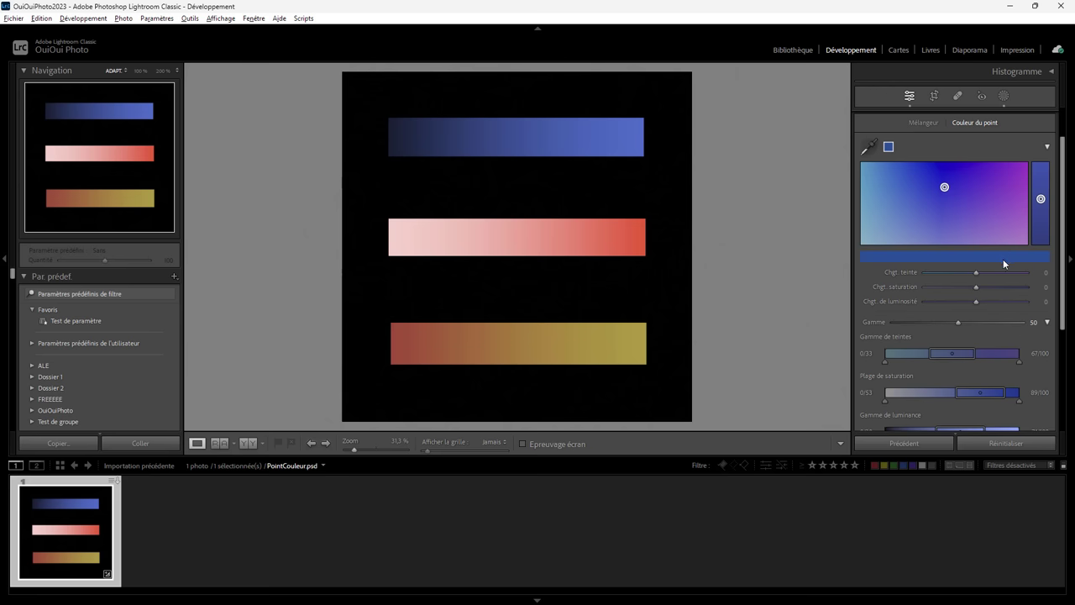
Step: Try shifting the sampled blue toward purple, then reset its hue, saturation and luminance shifts
{"action": "mouse_move", "coordinate": [945, 187]}
{"action": "left_mouse_down"}
{"action": "mouse_move", "coordinate": [1025, 191]}
{"action": "mouse_move", "coordinate": [1024, 166]}
{"action": "mouse_move", "coordinate": [1041, 167]}
{"action": "left_mouse_up"}
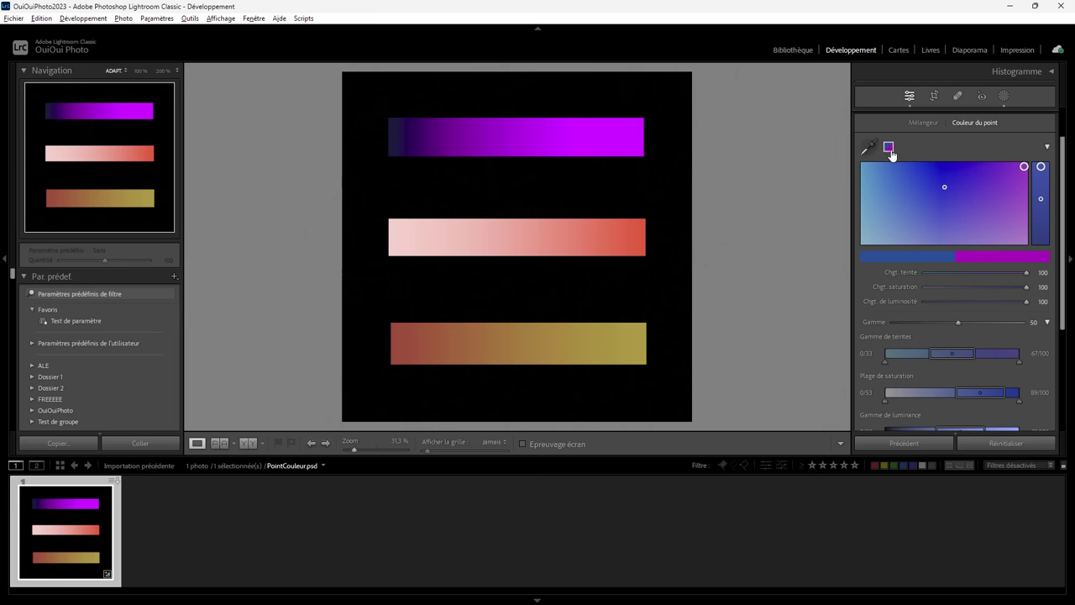
{"action": "double_click", "coordinate": [1025, 167]}
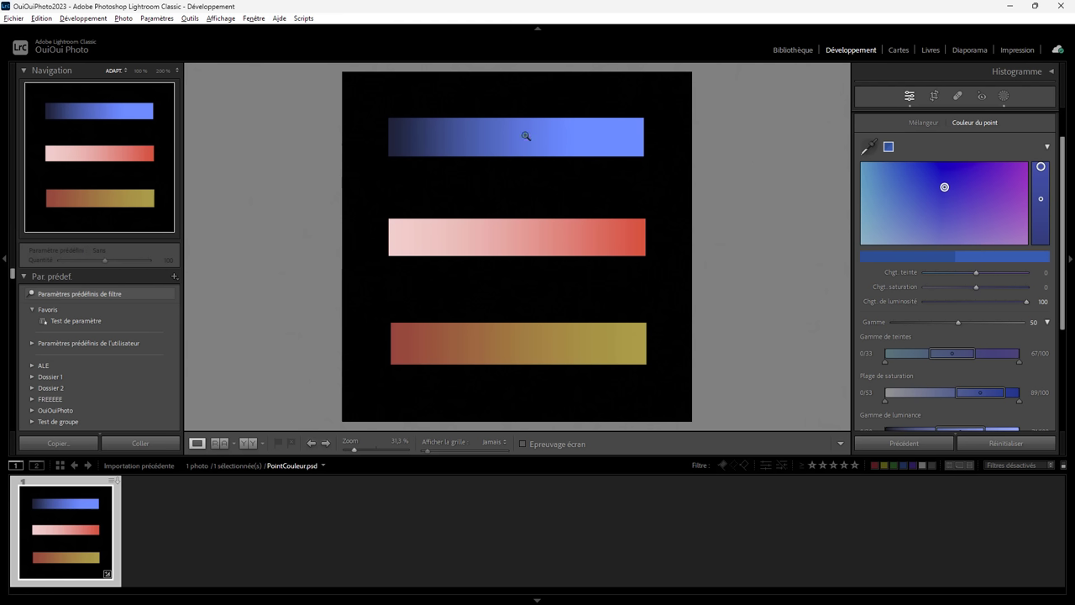
{"action": "double_click", "coordinate": [1041, 169]}
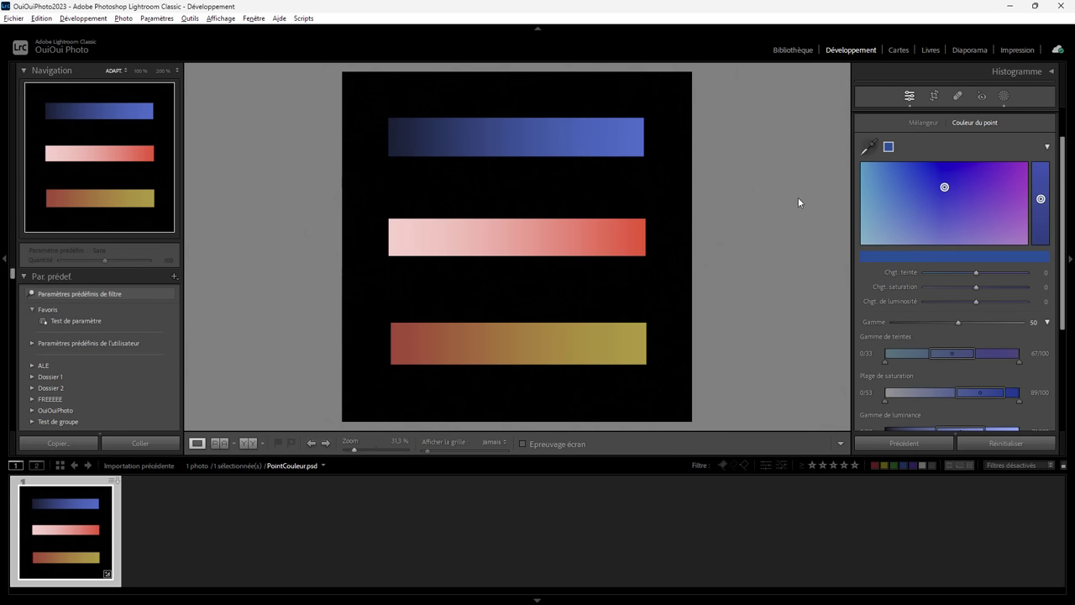
Step: Brighten the sampled blue to a luminance shift of 100
{"action": "left_click_drag", "start_coordinate": [1041, 199], "coordinate": [1042, 166]}
{"action": "double_click", "coordinate": [1041, 166]}
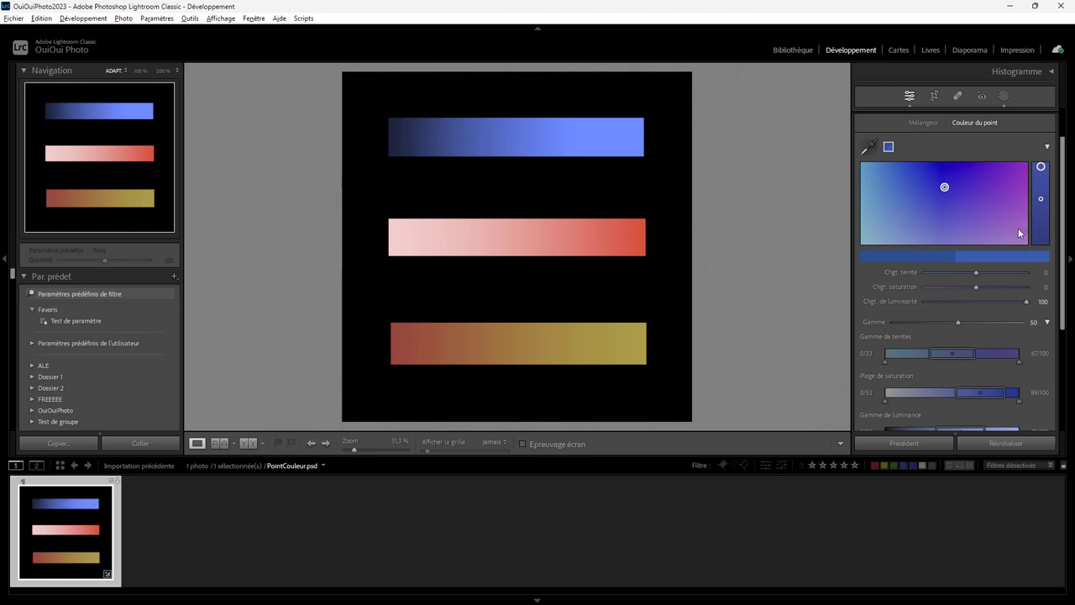
{"action": "double_click", "coordinate": [1040, 170]}
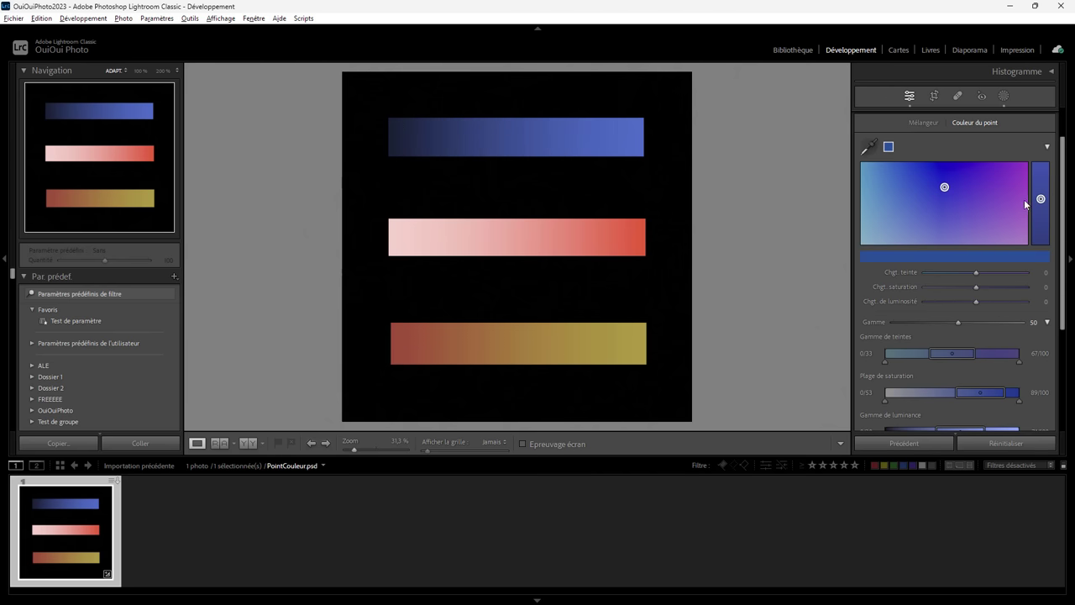
{"action": "left_click_drag", "start_coordinate": [1041, 202], "coordinate": [1041, 166]}
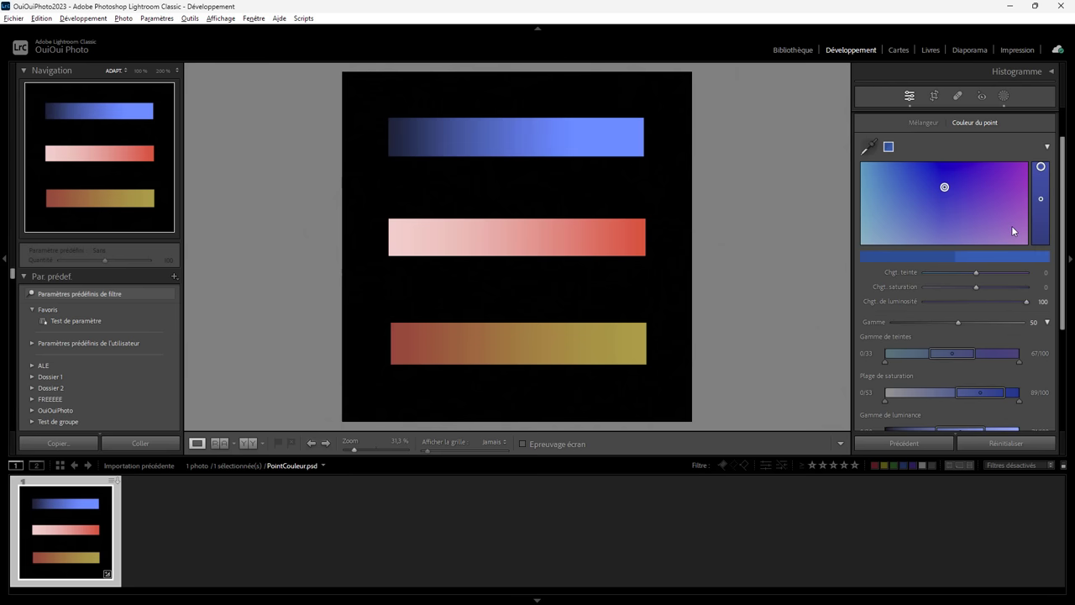
{"action": "left_click", "coordinate": [1047, 324]}
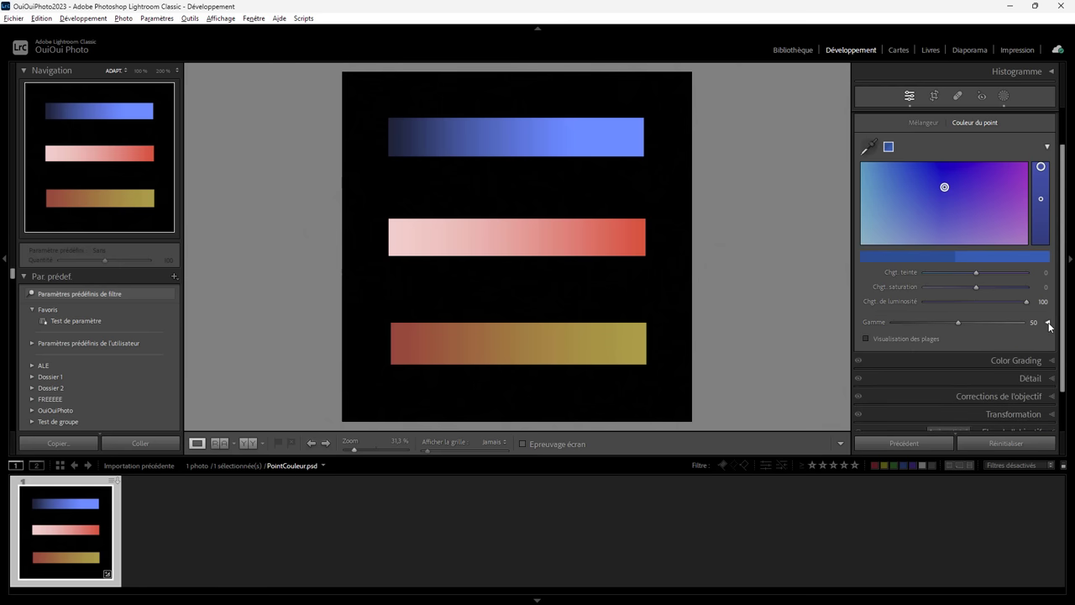
{"action": "left_click", "coordinate": [1048, 323]}
{"action": "left_click", "coordinate": [1048, 323]}
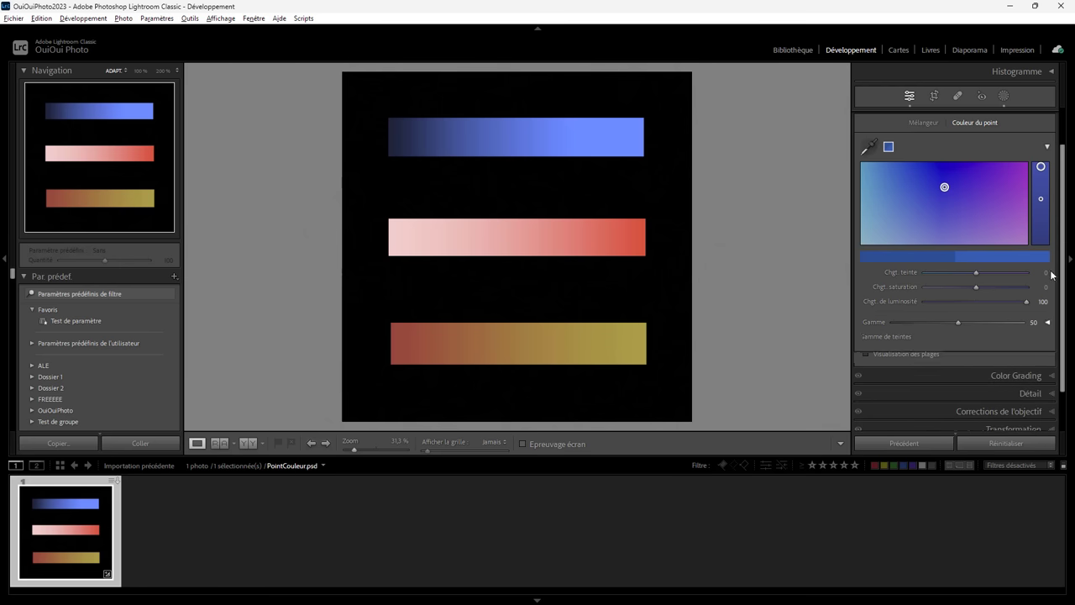
{"action": "left_click", "coordinate": [1048, 149]}
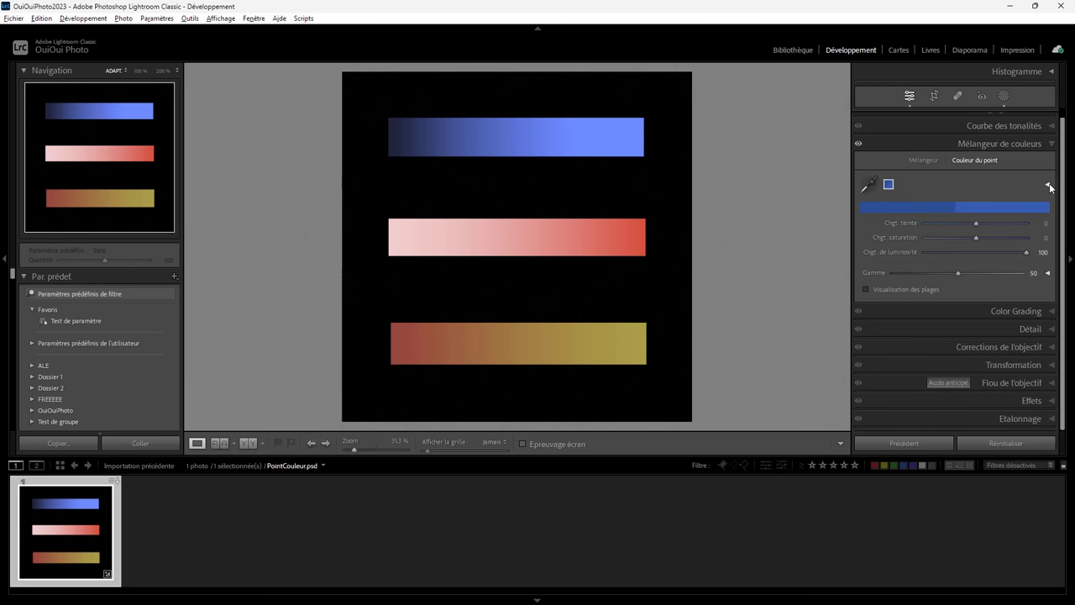
{"action": "left_click", "coordinate": [1048, 184]}
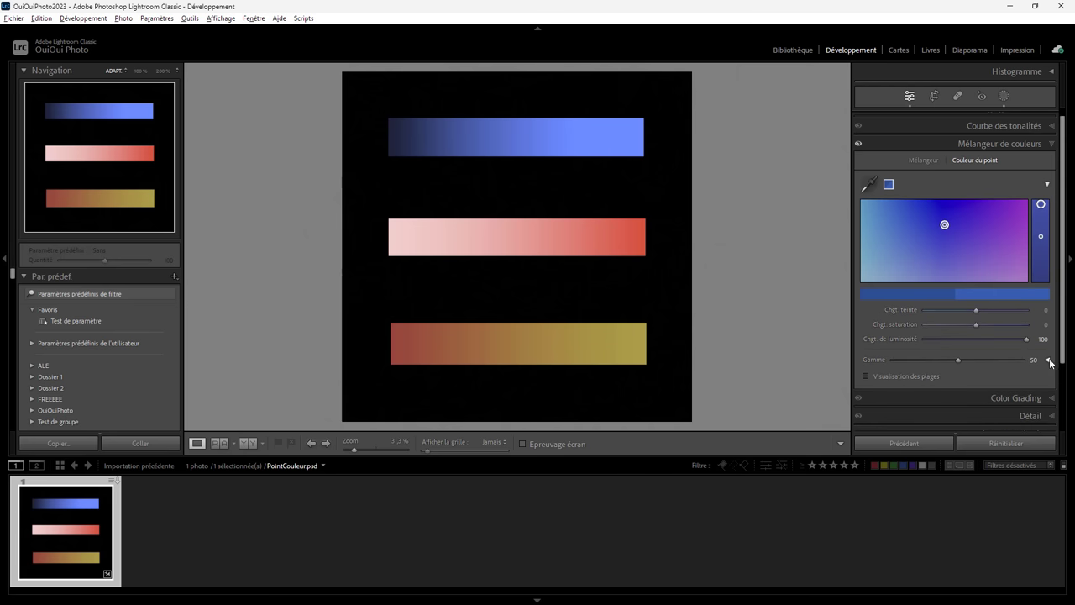
{"action": "left_click", "coordinate": [1048, 359]}
{"action": "left_click_drag", "start_coordinate": [1064, 305], "coordinate": [1068, 330]}
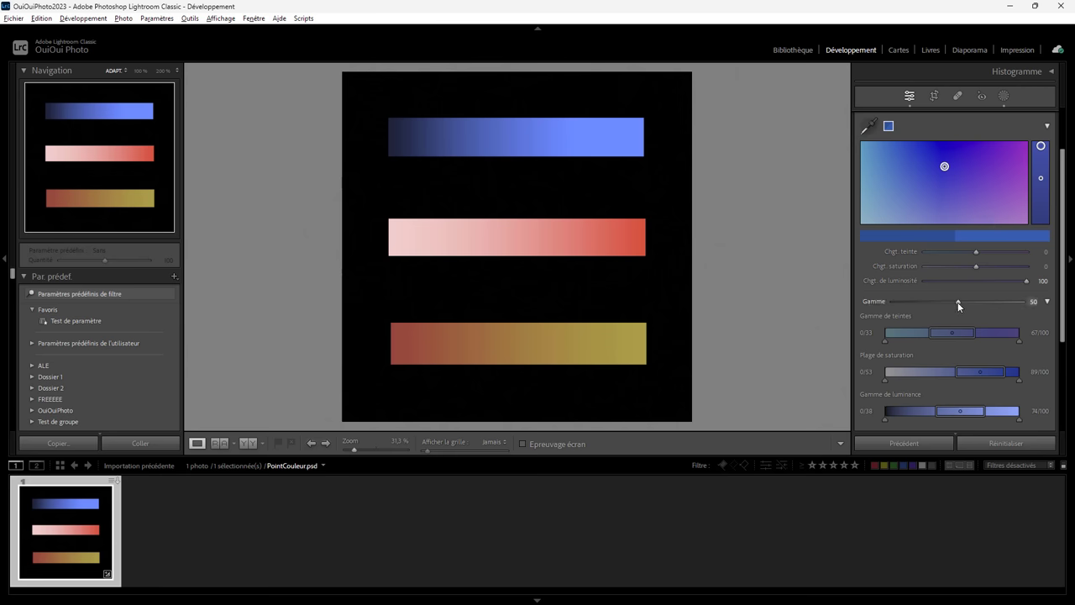
{"action": "left_click_drag", "start_coordinate": [958, 303], "coordinate": [1047, 304]}
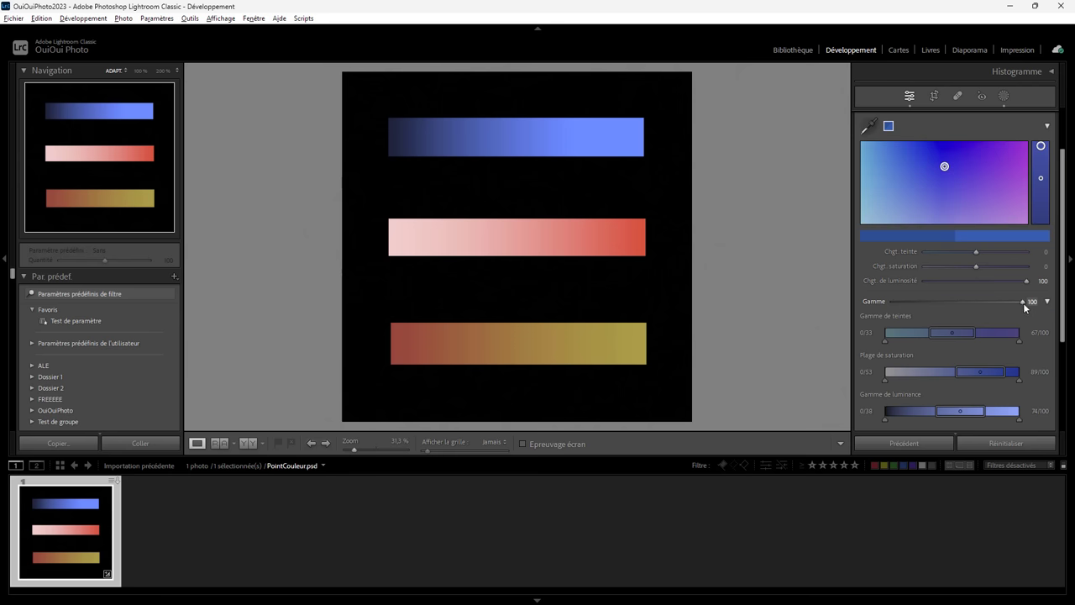
{"action": "left_click_drag", "start_coordinate": [1023, 302], "coordinate": [873, 304]}
{"action": "mouse_move", "coordinate": [896, 305]}
{"action": "left_mouse_down"}
{"action": "mouse_move", "coordinate": [1049, 300]}
{"action": "mouse_move", "coordinate": [889, 302]}
{"action": "mouse_move", "coordinate": [1046, 300]}
{"action": "mouse_move", "coordinate": [891, 301]}
{"action": "mouse_move", "coordinate": [1027, 301]}
{"action": "left_mouse_up"}
{"action": "mouse_move", "coordinate": [1024, 303]}
{"action": "left_mouse_down"}
{"action": "mouse_move", "coordinate": [871, 314]}
{"action": "mouse_move", "coordinate": [986, 309]}
{"action": "mouse_move", "coordinate": [891, 304]}
{"action": "mouse_move", "coordinate": [970, 305]}
{"action": "mouse_move", "coordinate": [957, 304]}
{"action": "left_mouse_up"}
{"action": "left_click_drag", "start_coordinate": [1064, 308], "coordinate": [1064, 338]}
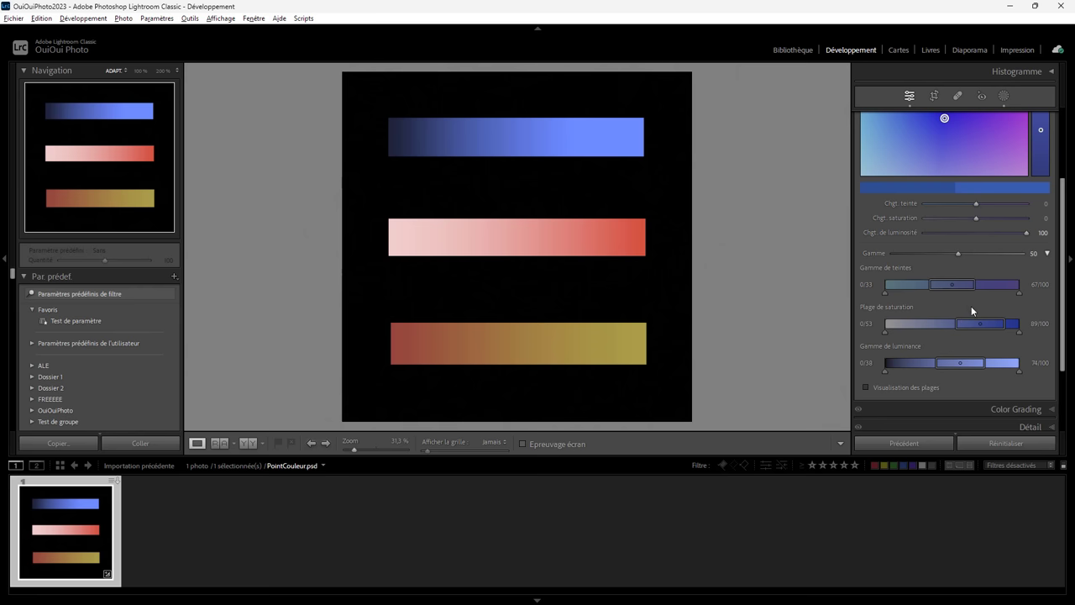
{"action": "left_click_drag", "start_coordinate": [1065, 316], "coordinate": [1033, 259]}
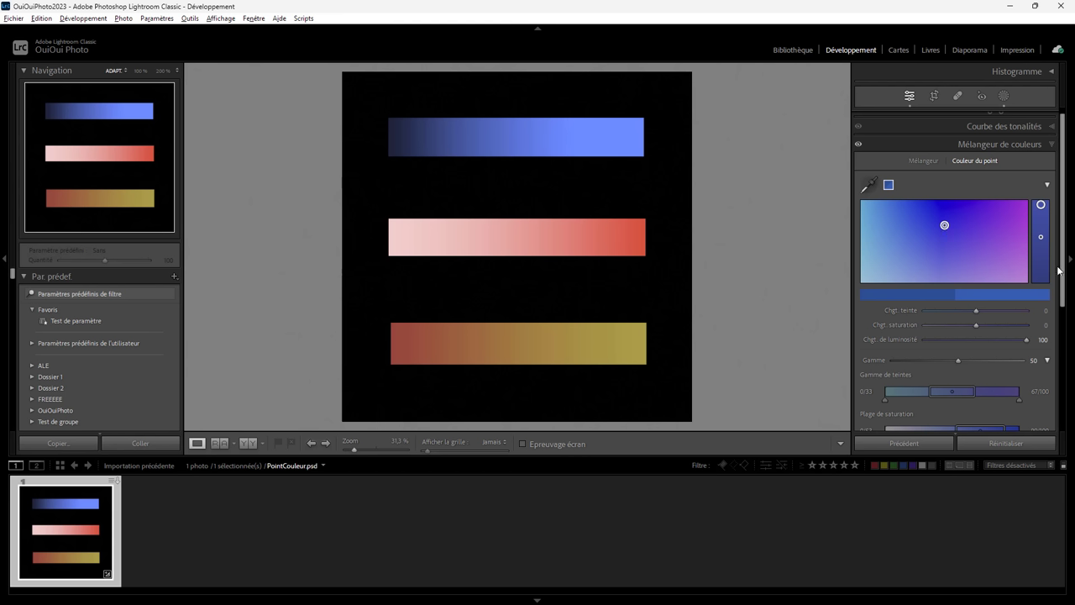
{"action": "scroll", "coordinate": [1064, 286], "scroll_direction": "down", "scroll_amount": 2}
{"action": "scroll", "coordinate": [1064, 286], "scroll_direction": "down", "scroll_amount": 5}
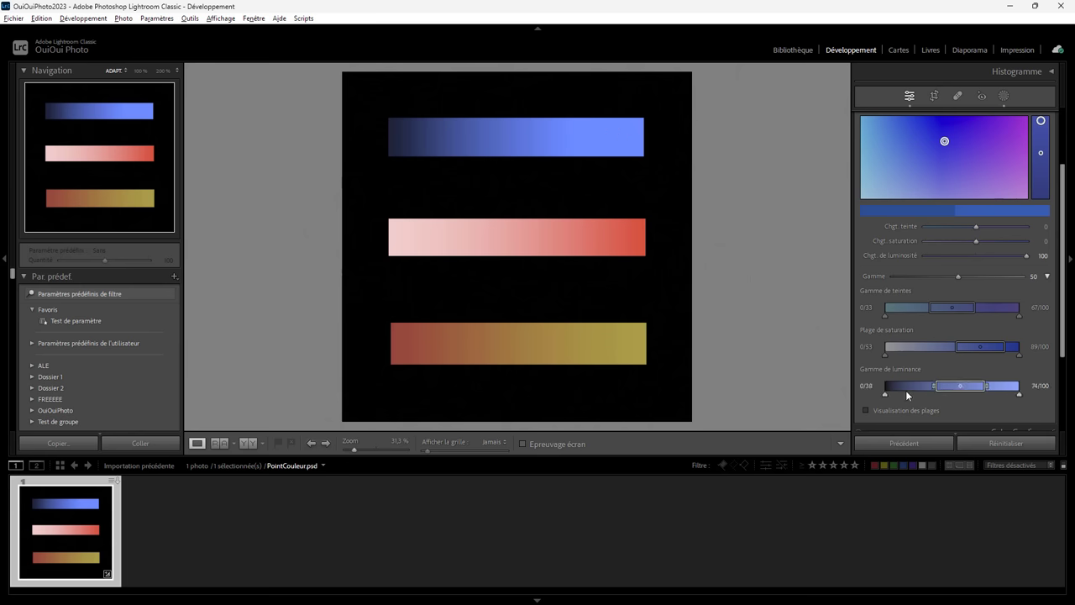
Step: Widen the blue's luminance range to 0/0–100/100 and test it by darkening and re-brightening
{"action": "left_click_drag", "start_coordinate": [934, 388], "coordinate": [876, 388]}
{"action": "left_click_drag", "start_coordinate": [986, 388], "coordinate": [1027, 387]}
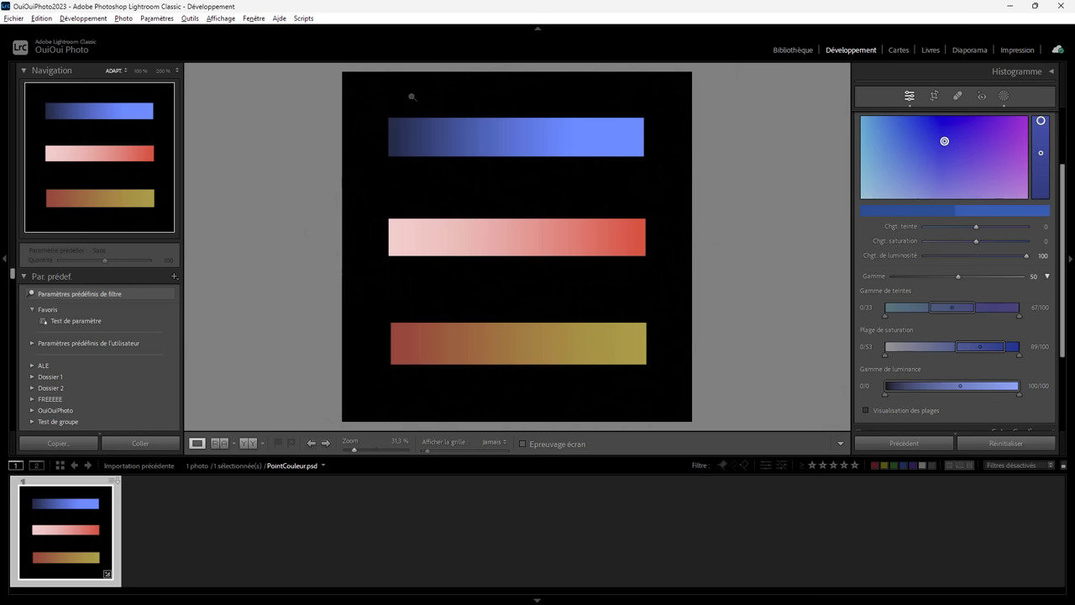
{"action": "left_click_drag", "start_coordinate": [1041, 122], "coordinate": [1043, 201]}
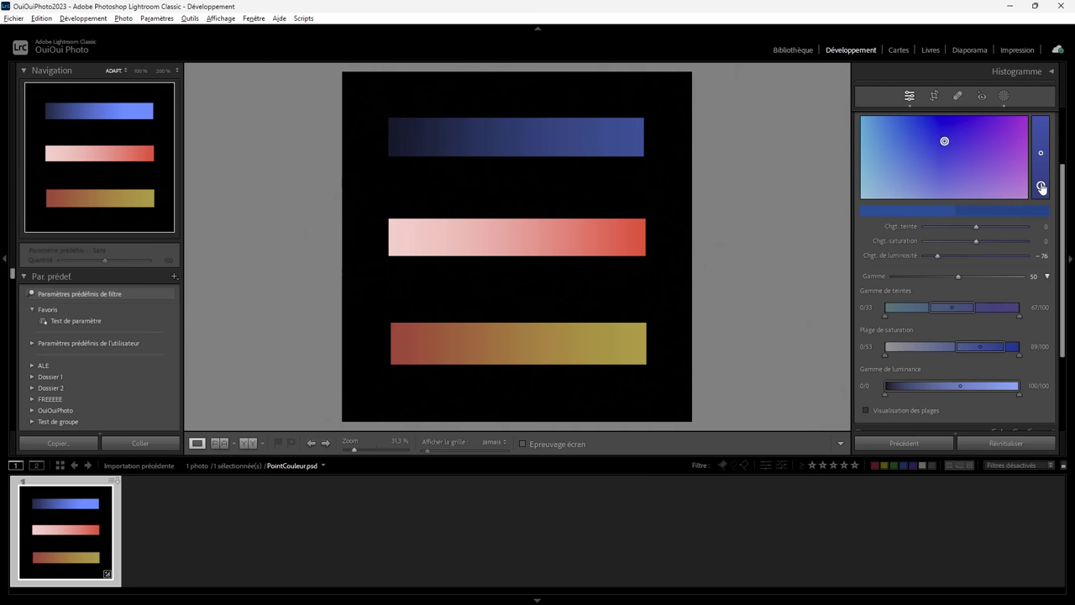
{"action": "left_click_drag", "start_coordinate": [1042, 202], "coordinate": [1039, 122]}
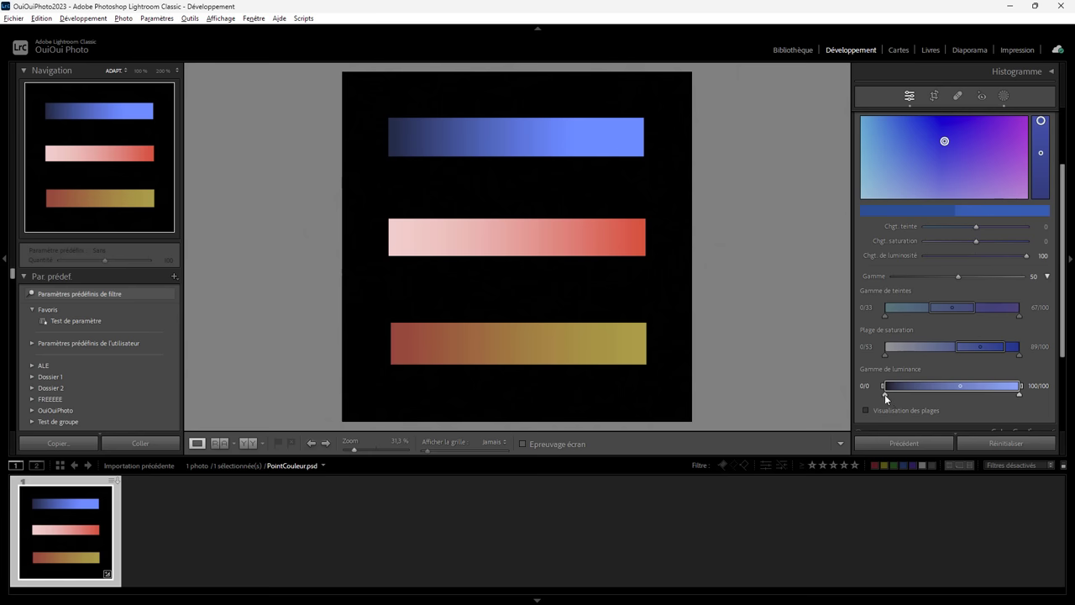
Step: Set the lower luminance range limits to 30/55
{"action": "mouse_move", "coordinate": [884, 394]}
{"action": "left_mouse_down"}
{"action": "mouse_move", "coordinate": [949, 399]}
{"action": "mouse_move", "coordinate": [905, 399]}
{"action": "mouse_move", "coordinate": [934, 399]}
{"action": "left_mouse_up"}
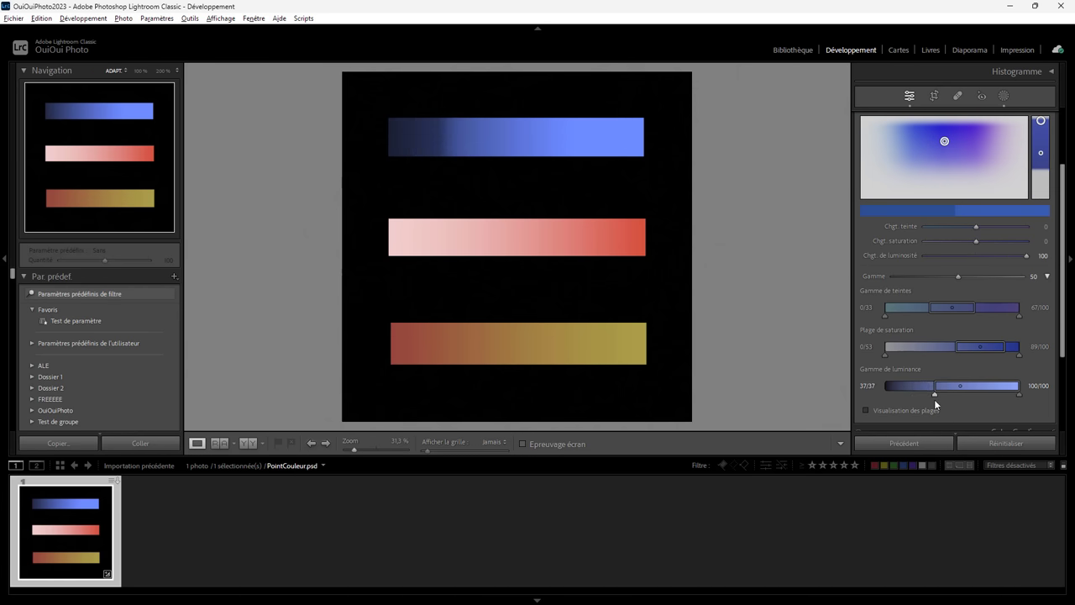
{"action": "mouse_move", "coordinate": [934, 394]}
{"action": "left_mouse_down"}
{"action": "mouse_move", "coordinate": [892, 393]}
{"action": "mouse_move", "coordinate": [962, 399]}
{"action": "left_mouse_up"}
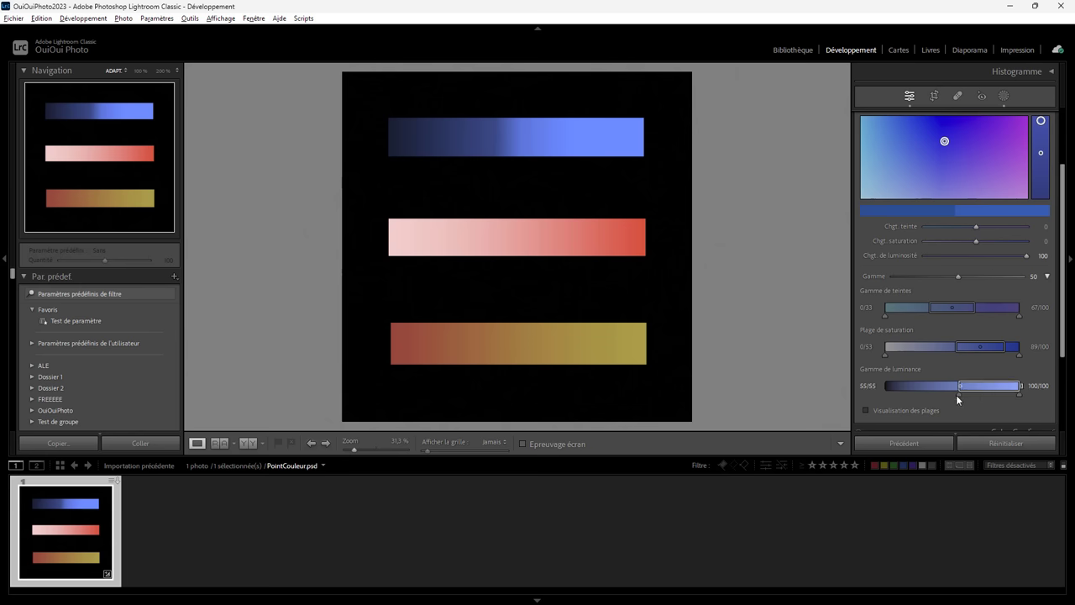
{"action": "left_click_drag", "start_coordinate": [959, 395], "coordinate": [877, 393]}
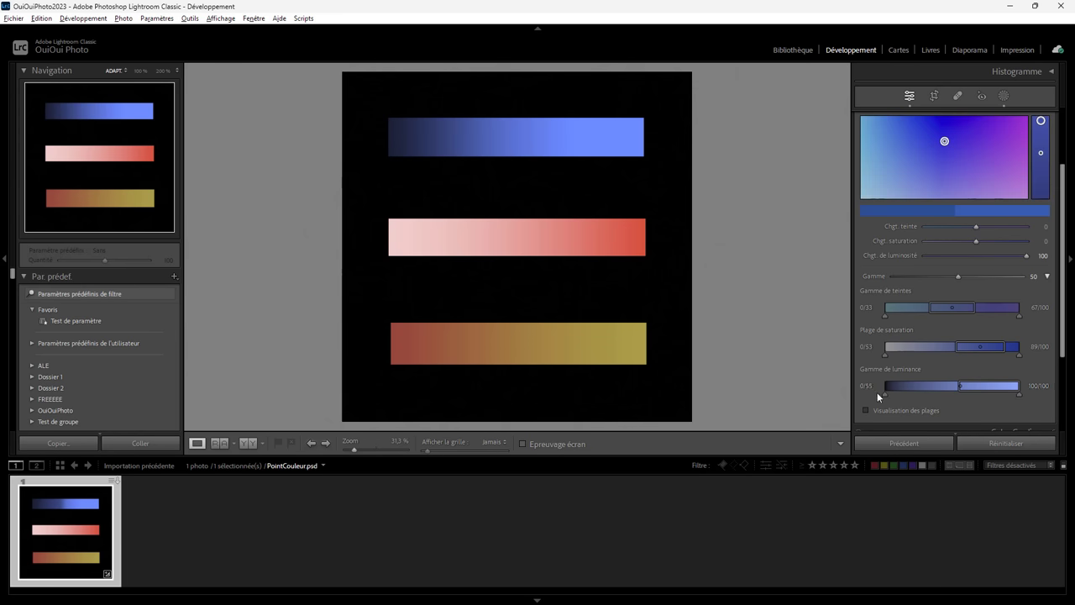
{"action": "mouse_move", "coordinate": [959, 383]}
{"action": "left_mouse_down"}
{"action": "mouse_move", "coordinate": [883, 385]}
{"action": "mouse_move", "coordinate": [957, 393]}
{"action": "left_mouse_up"}
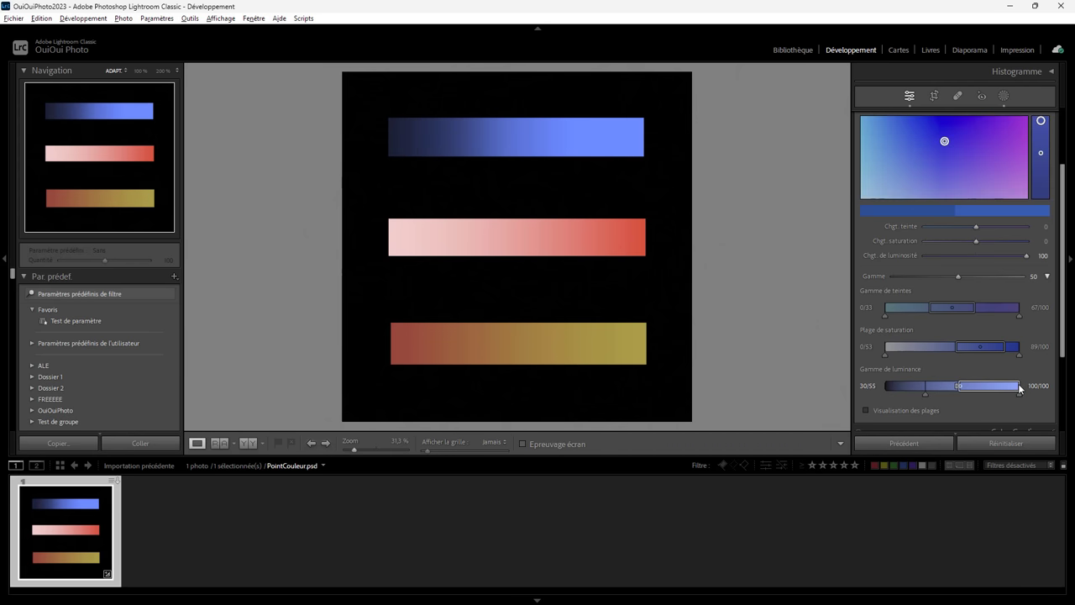
Step: Pull the upper luminance limits down and feather both ends of the range
{"action": "left_click_drag", "start_coordinate": [1020, 387], "coordinate": [962, 392]}
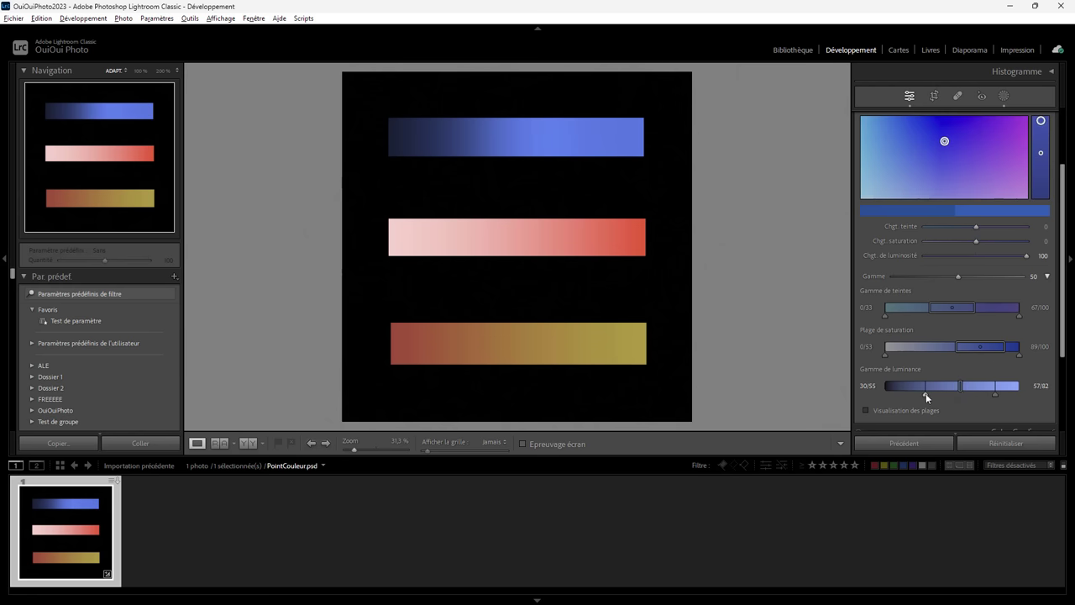
{"action": "left_click_drag", "start_coordinate": [925, 393], "coordinate": [872, 393]}
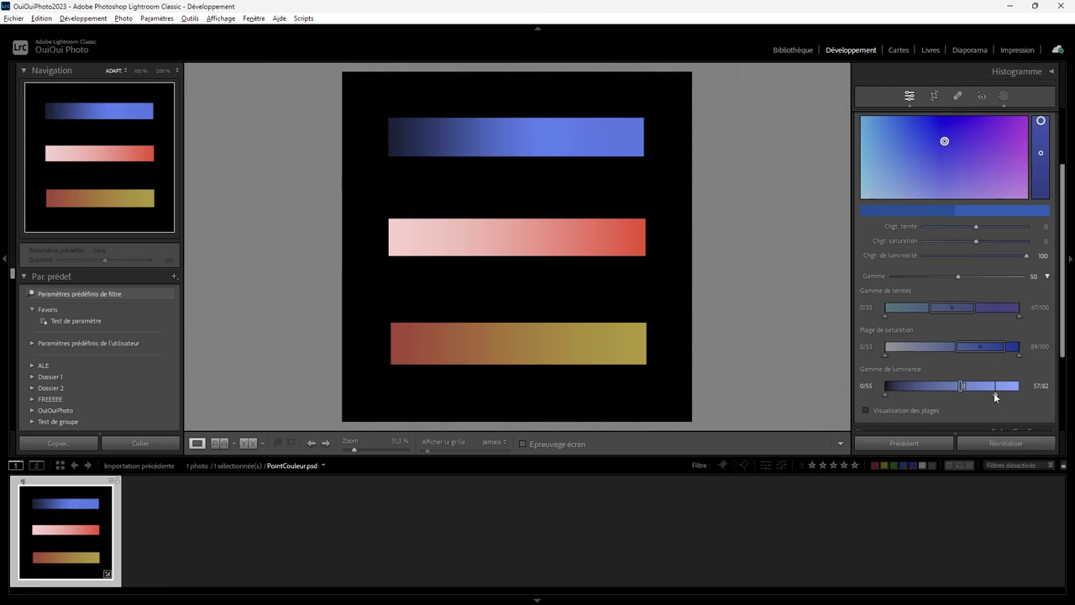
{"action": "left_click_drag", "start_coordinate": [994, 393], "coordinate": [1050, 399]}
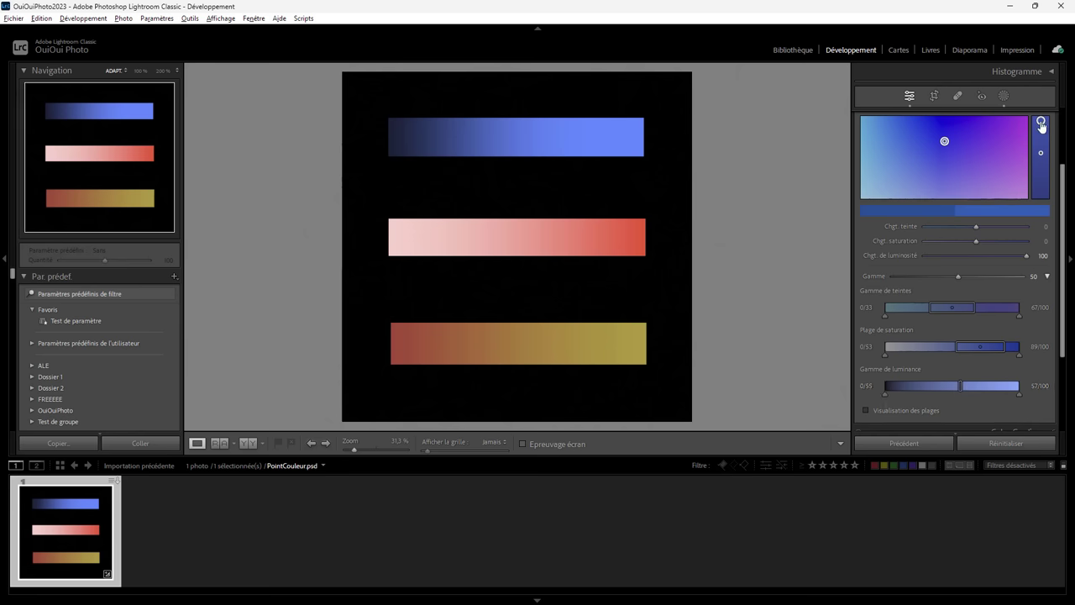
Step: Preview with the luminance shift, then bring the range handles to 55/55–57/57
{"action": "left_click_drag", "start_coordinate": [1042, 123], "coordinate": [1040, 182]}
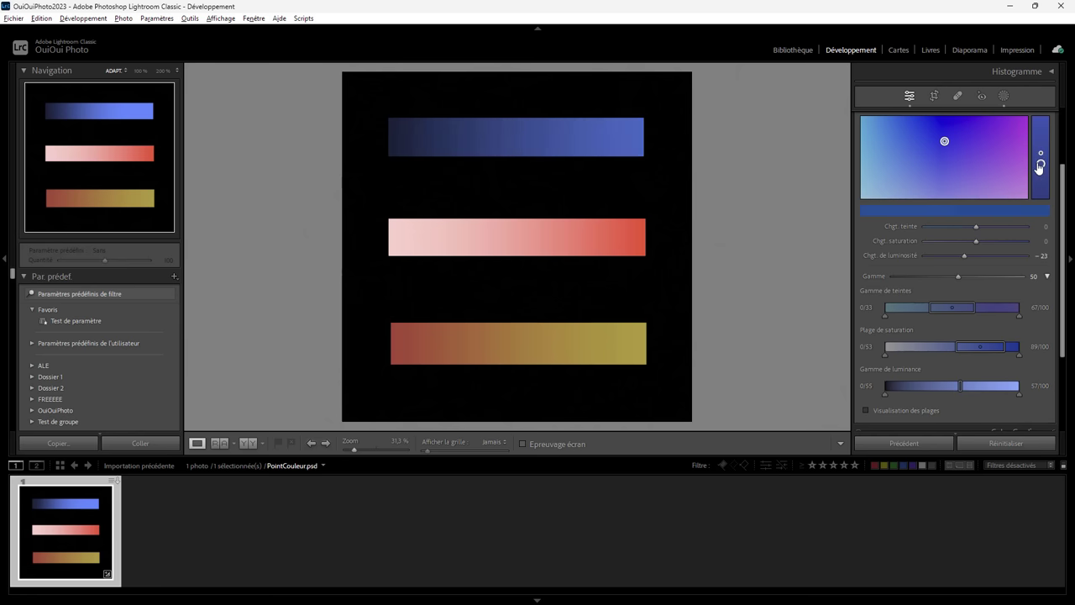
{"action": "mouse_move", "coordinate": [1040, 181]}
{"action": "left_mouse_down"}
{"action": "mouse_move", "coordinate": [1040, 142]}
{"action": "mouse_move", "coordinate": [1040, 200]}
{"action": "mouse_move", "coordinate": [1041, 122]}
{"action": "left_mouse_up"}
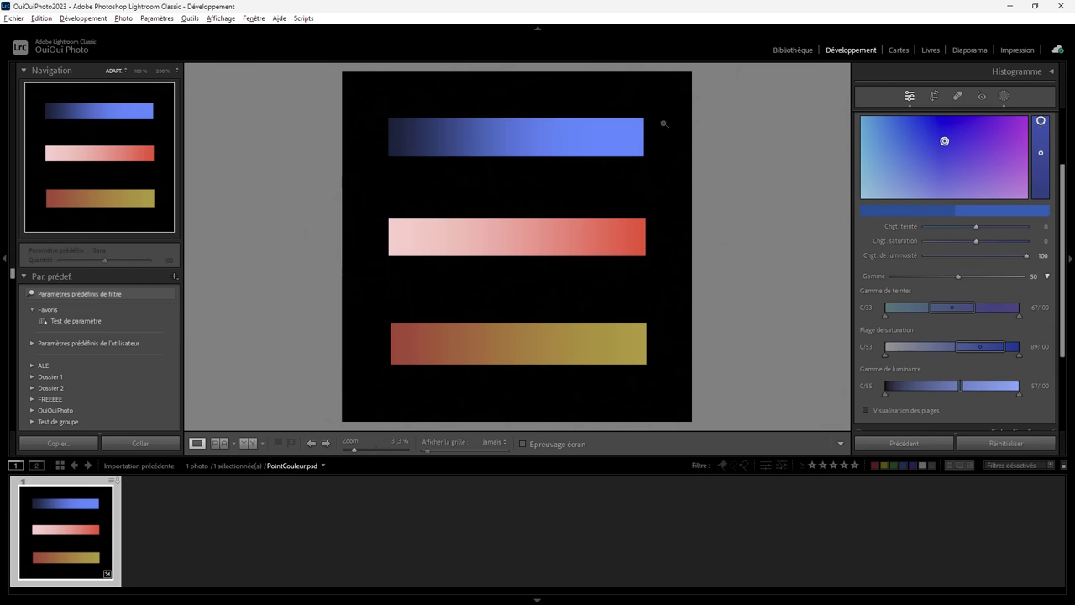
{"action": "mouse_move", "coordinate": [1041, 122]}
{"action": "left_mouse_down"}
{"action": "mouse_move", "coordinate": [1039, 196]}
{"action": "mouse_move", "coordinate": [1040, 124]}
{"action": "left_mouse_up"}
{"action": "mouse_move", "coordinate": [883, 394]}
{"action": "left_mouse_down"}
{"action": "mouse_move", "coordinate": [992, 394]}
{"action": "mouse_move", "coordinate": [962, 394]}
{"action": "left_mouse_up"}
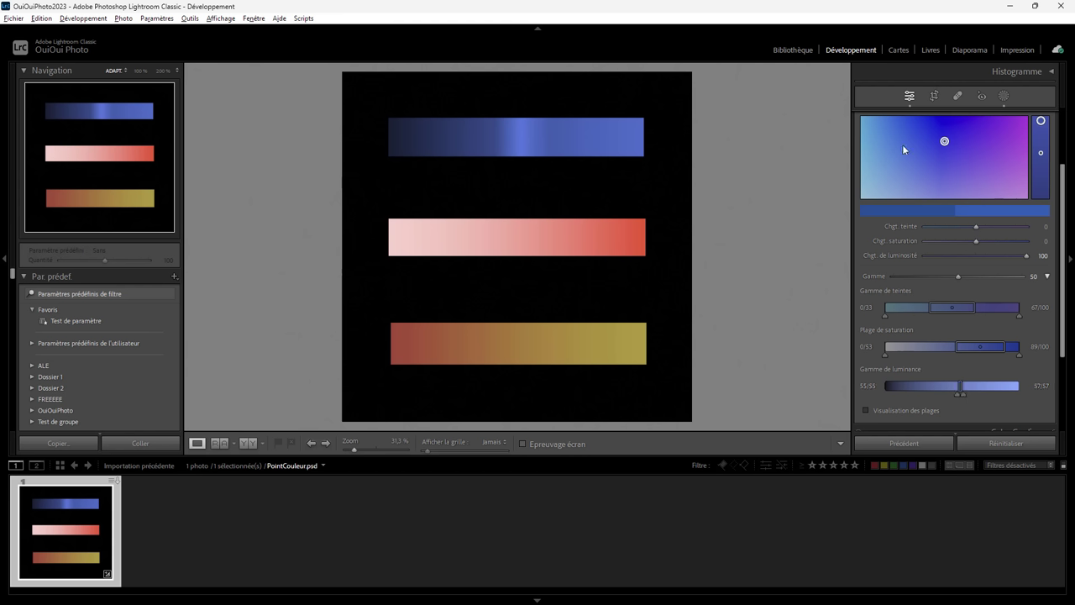
{"action": "left_click_drag", "start_coordinate": [1041, 122], "coordinate": [1034, 201]}
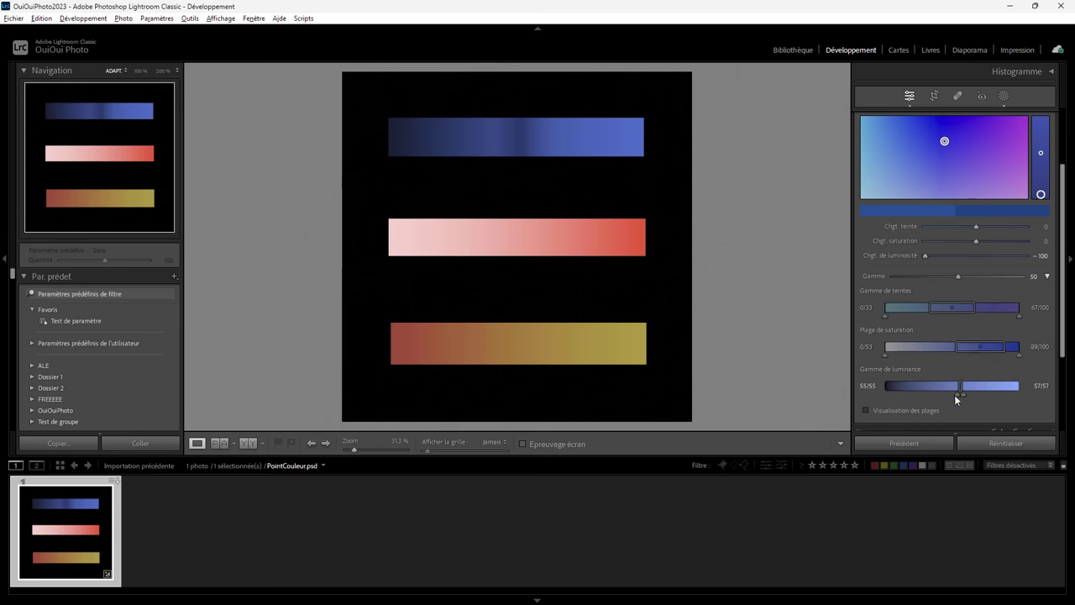
{"action": "left_click_drag", "start_coordinate": [1040, 194], "coordinate": [1041, 124]}
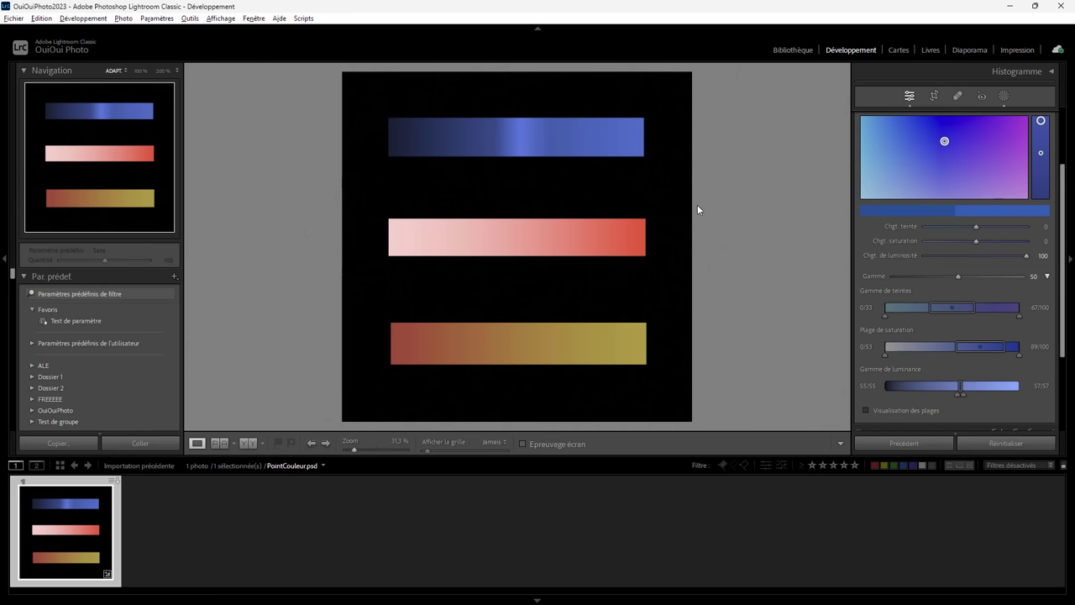
{"action": "left_click_drag", "start_coordinate": [1064, 280], "coordinate": [1071, 191]}
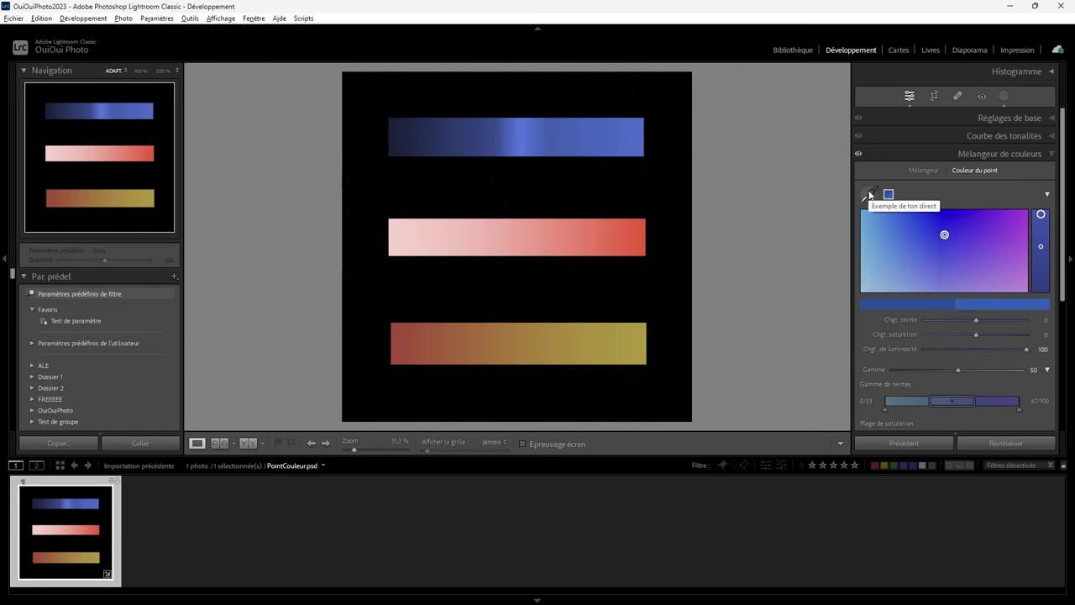
{"action": "left_click", "coordinate": [869, 195]}
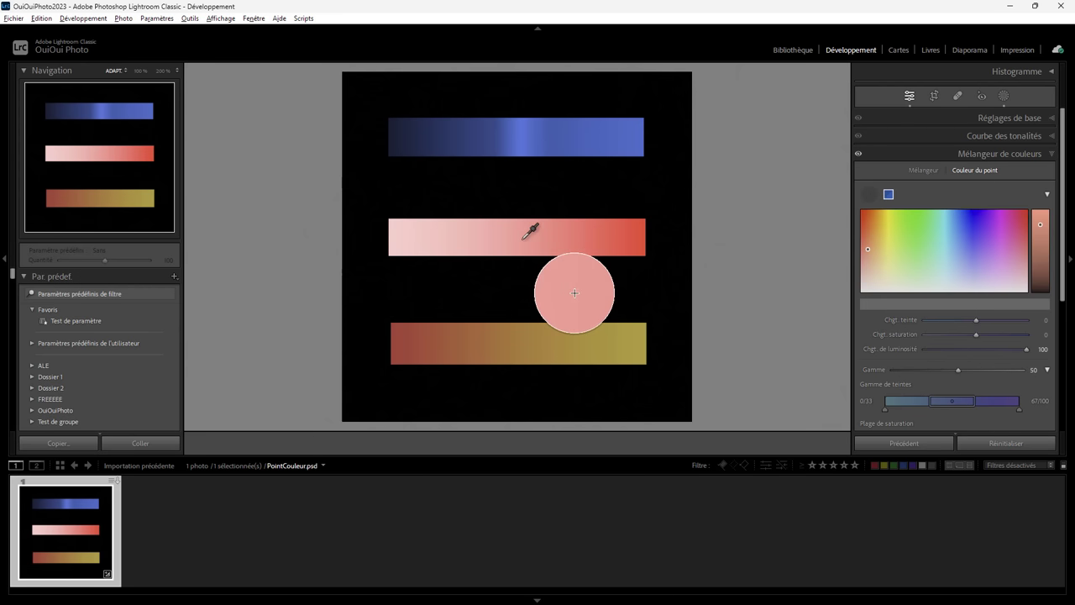
{"action": "left_click", "coordinate": [524, 238]}
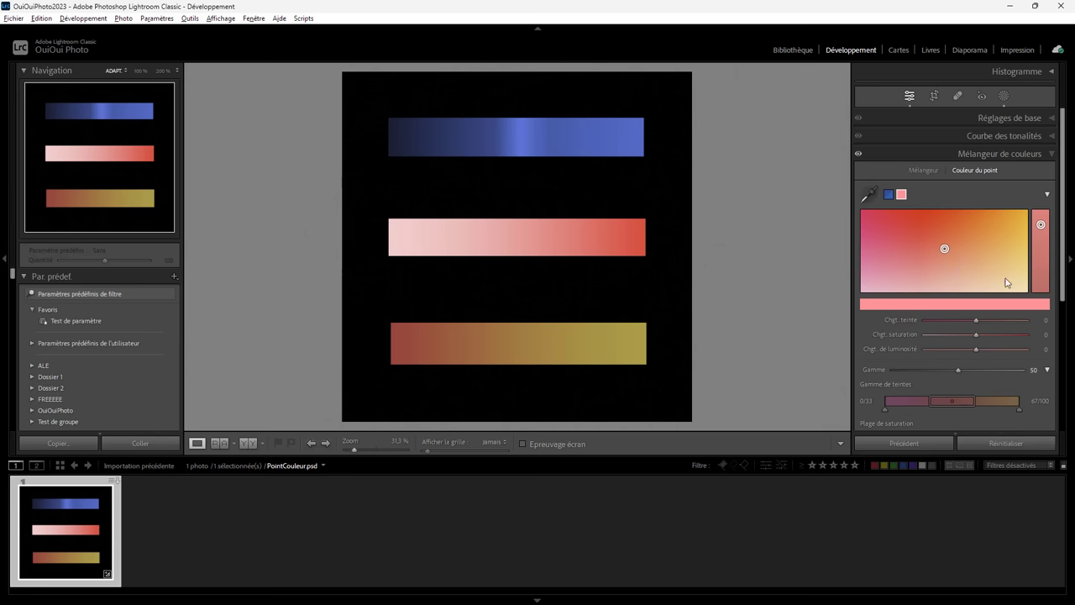
{"action": "scroll", "coordinate": [1003, 286], "scroll_direction": "down", "scroll_amount": 3}
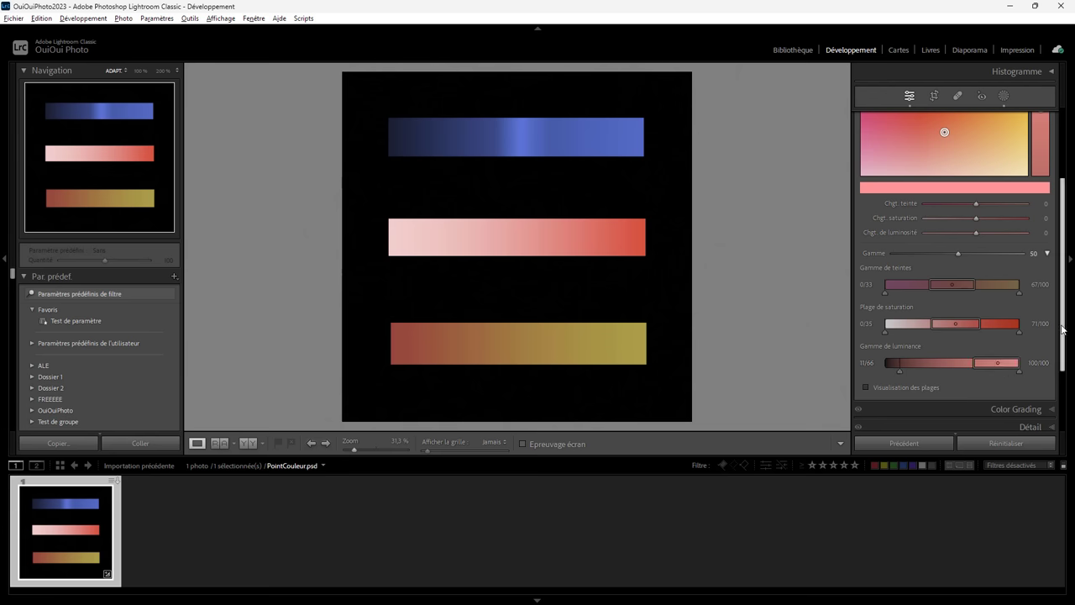
{"action": "scroll", "coordinate": [991, 290], "scroll_direction": "up", "scroll_amount": 3}
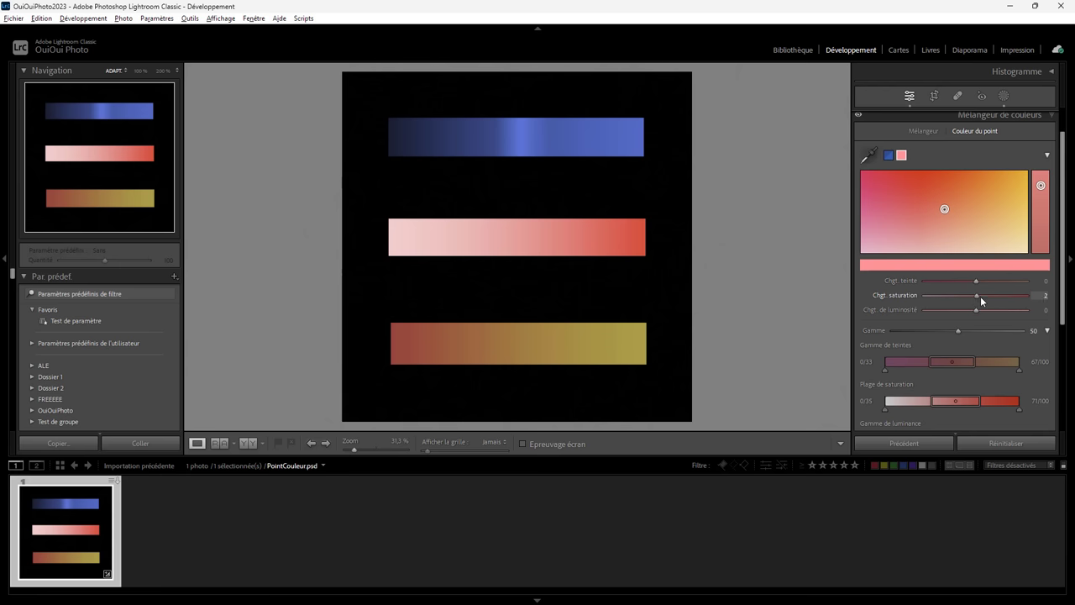
Step: Set the pink sample's saturation shift to 100 and narrow its saturation range
{"action": "left_click_drag", "start_coordinate": [980, 296], "coordinate": [1067, 301]}
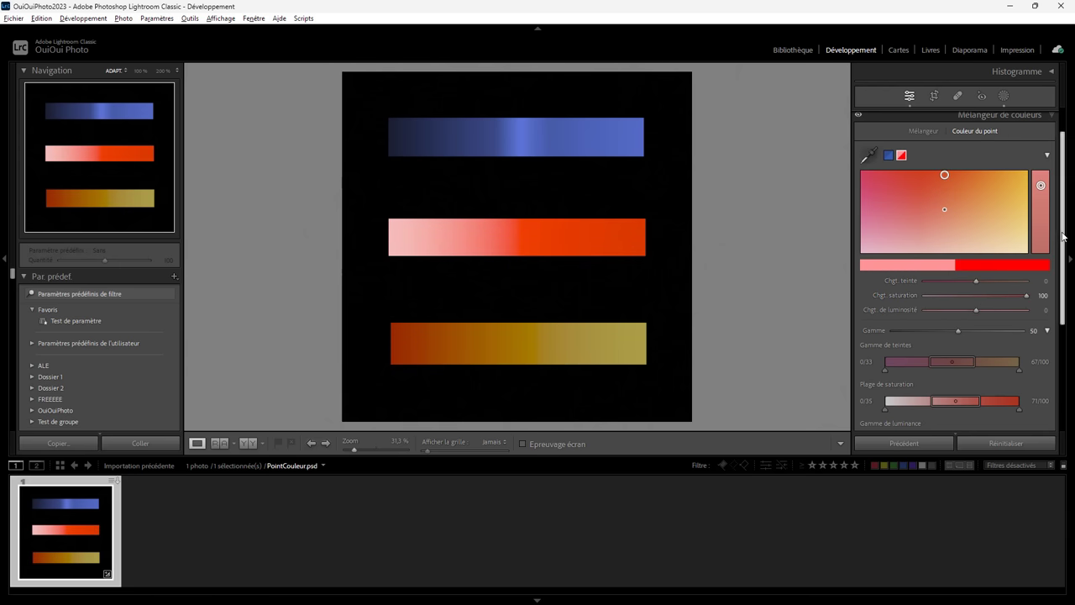
{"action": "left_click_drag", "start_coordinate": [1064, 233], "coordinate": [1063, 294]}
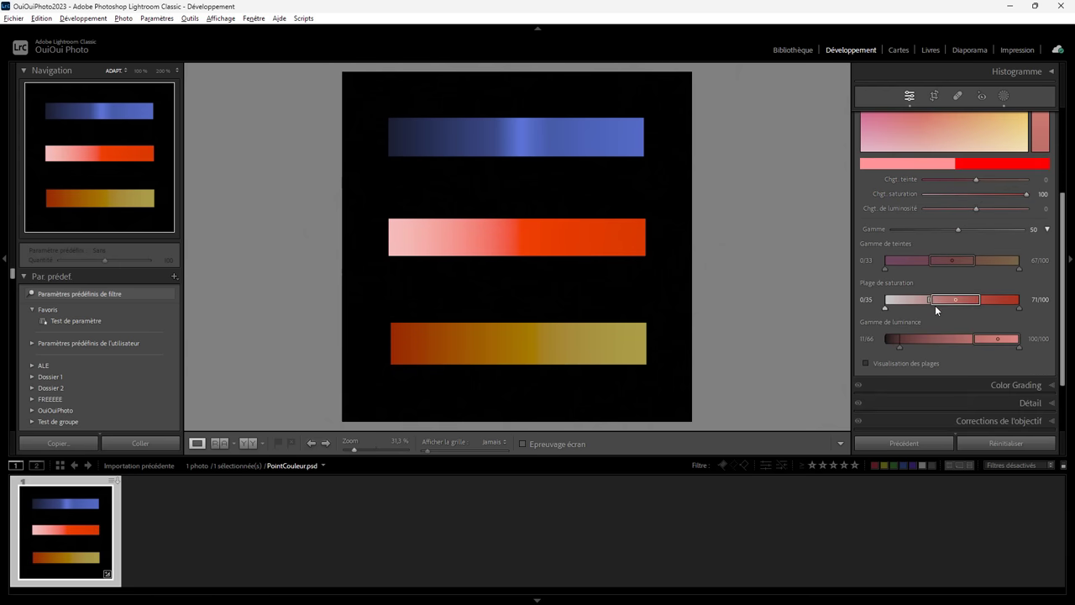
{"action": "left_click_drag", "start_coordinate": [885, 308], "coordinate": [953, 308]}
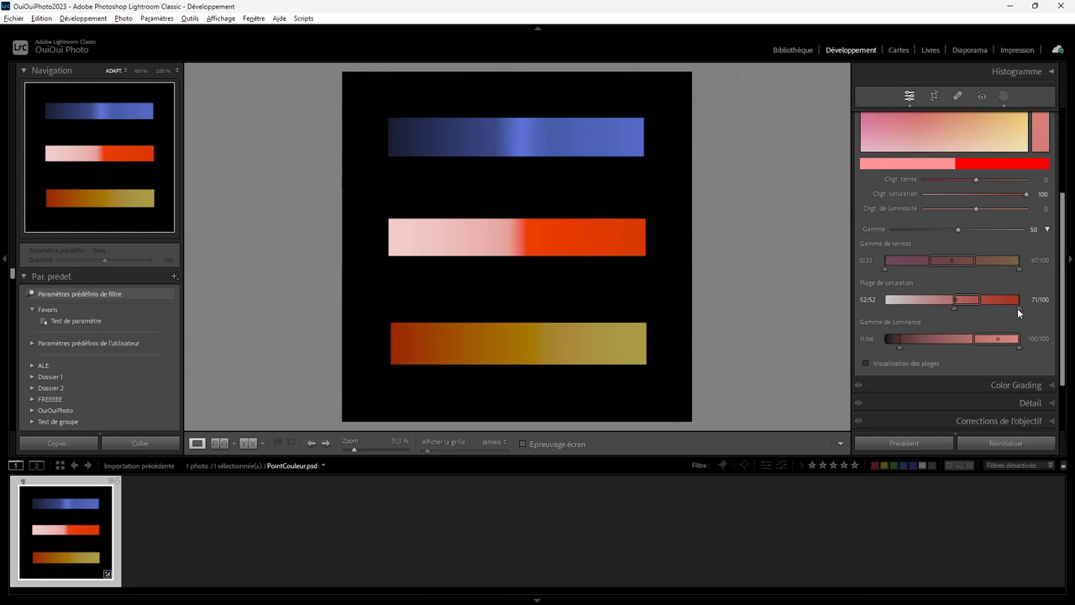
{"action": "left_click_drag", "start_coordinate": [1019, 308], "coordinate": [955, 311]}
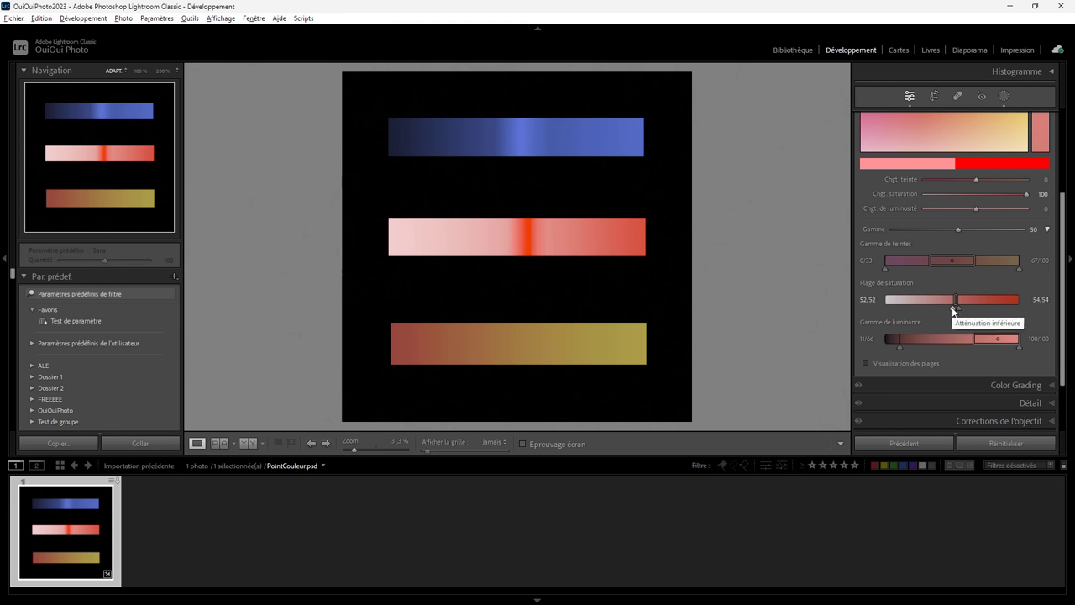
Step: Widen the saturation range to its full 0/0–100/100 span
{"action": "mouse_move", "coordinate": [953, 309]}
{"action": "left_mouse_down"}
{"action": "mouse_move", "coordinate": [927, 308]}
{"action": "mouse_move", "coordinate": [1042, 309]}
{"action": "left_mouse_up"}
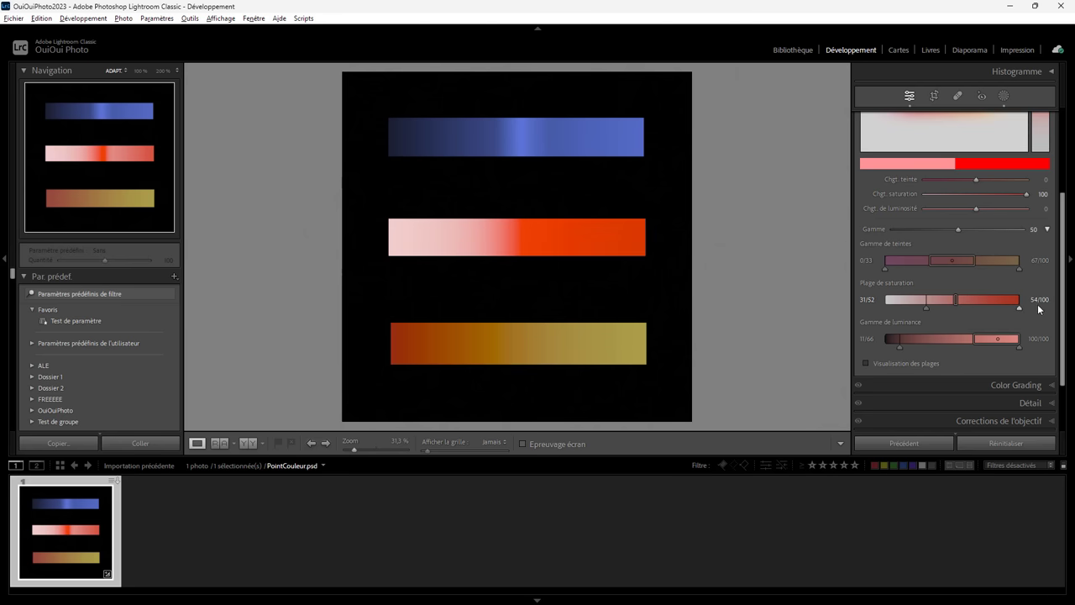
{"action": "left_click_drag", "start_coordinate": [928, 309], "coordinate": [861, 312]}
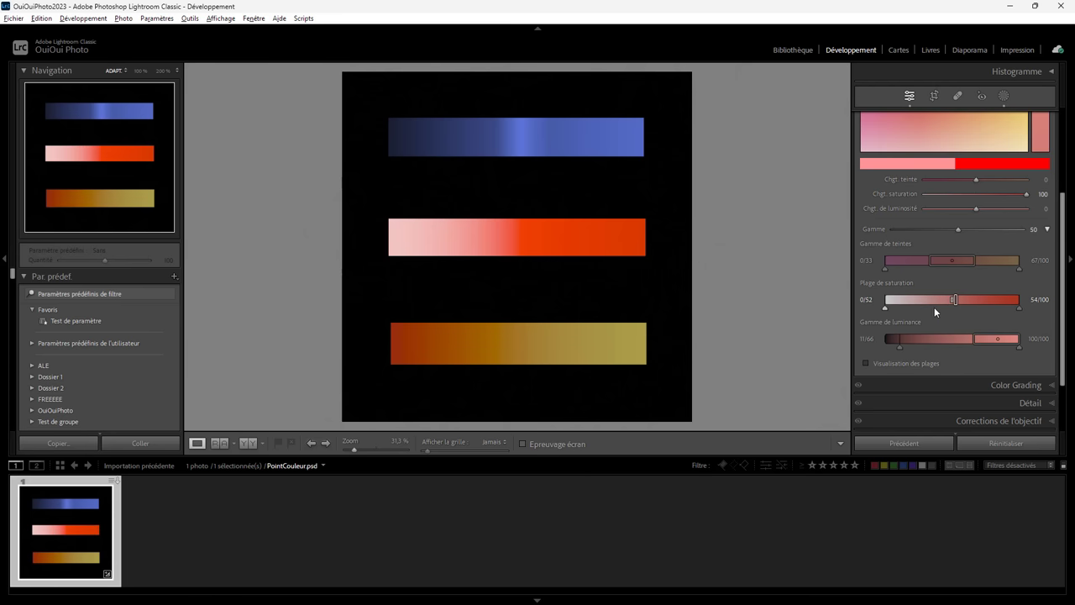
{"action": "left_click_drag", "start_coordinate": [951, 304], "coordinate": [876, 305]}
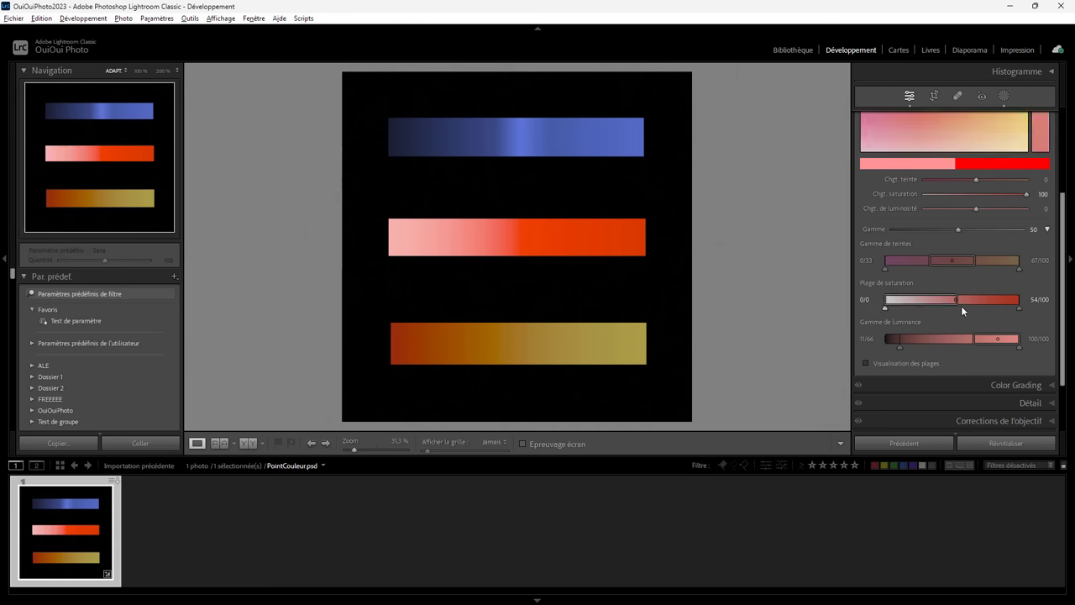
{"action": "left_click_drag", "start_coordinate": [957, 298], "coordinate": [1050, 302]}
Step: Toggle Visualize Range on to preview the affected areas, then off again
{"action": "left_click", "coordinate": [888, 363]}
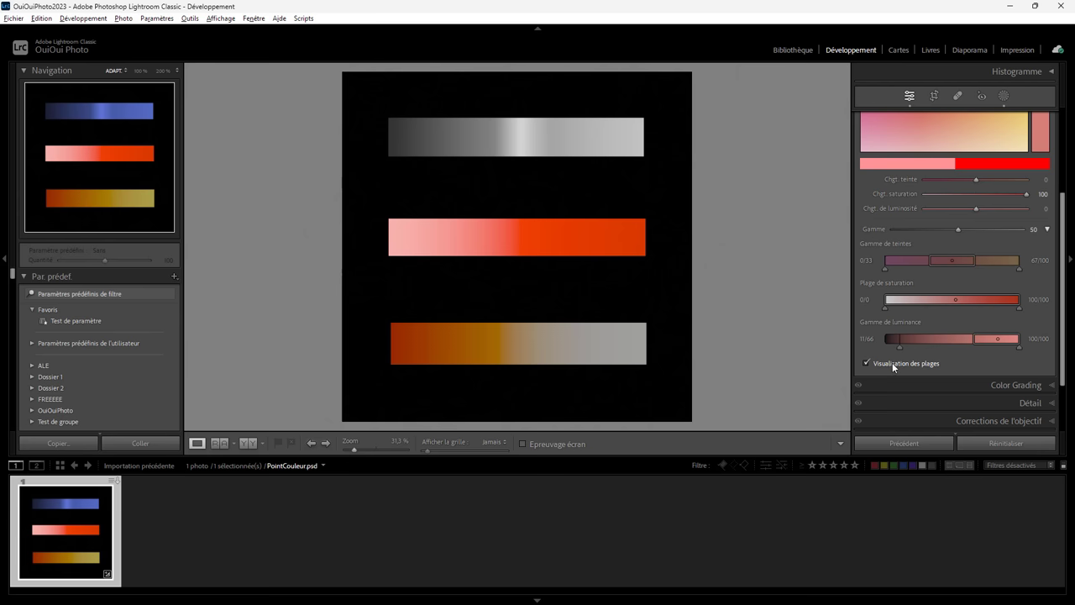
{"action": "left_click", "coordinate": [892, 363]}
{"action": "left_click", "coordinate": [892, 362]}
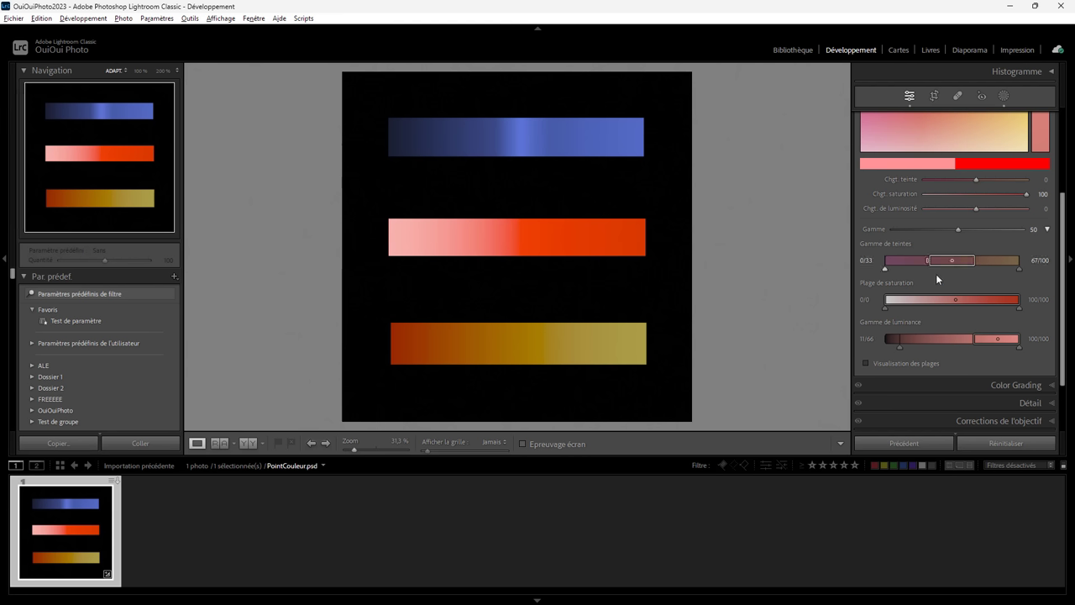
{"action": "mouse_move", "coordinate": [1061, 269]}
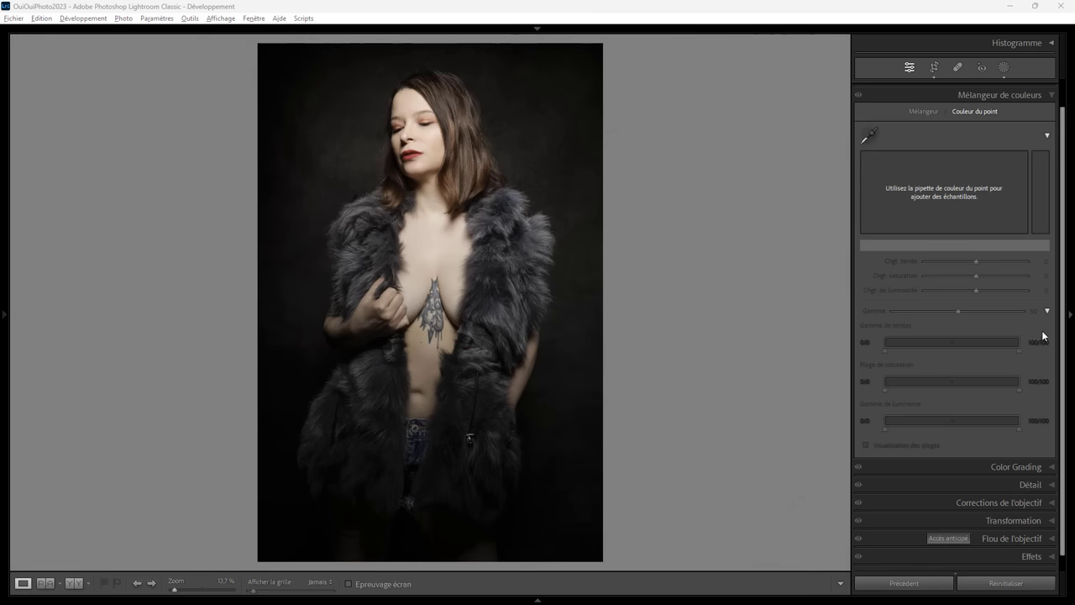
Step: Zoom to 200% on the portrait's lips and sample their red as a point colour
{"action": "left_click", "coordinate": [413, 155]}
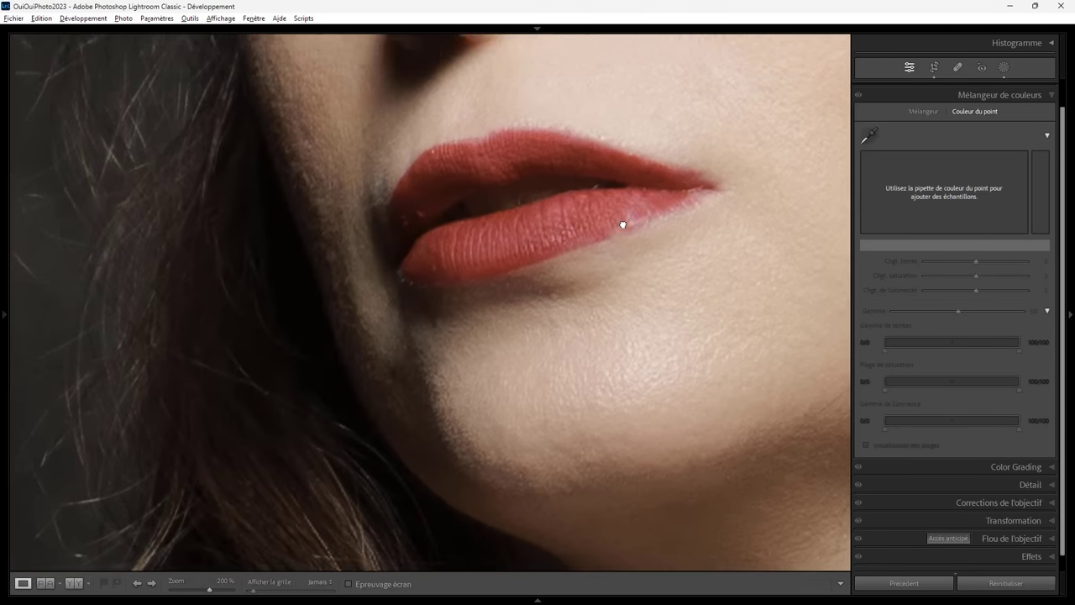
{"action": "left_click_drag", "start_coordinate": [623, 225], "coordinate": [634, 185]}
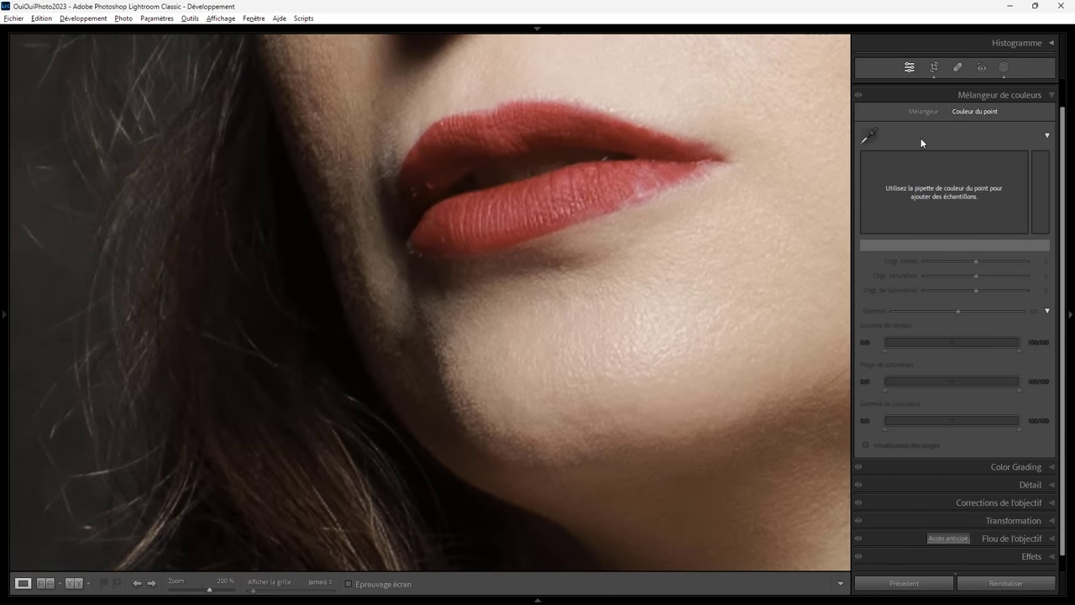
{"action": "left_click", "coordinate": [872, 132]}
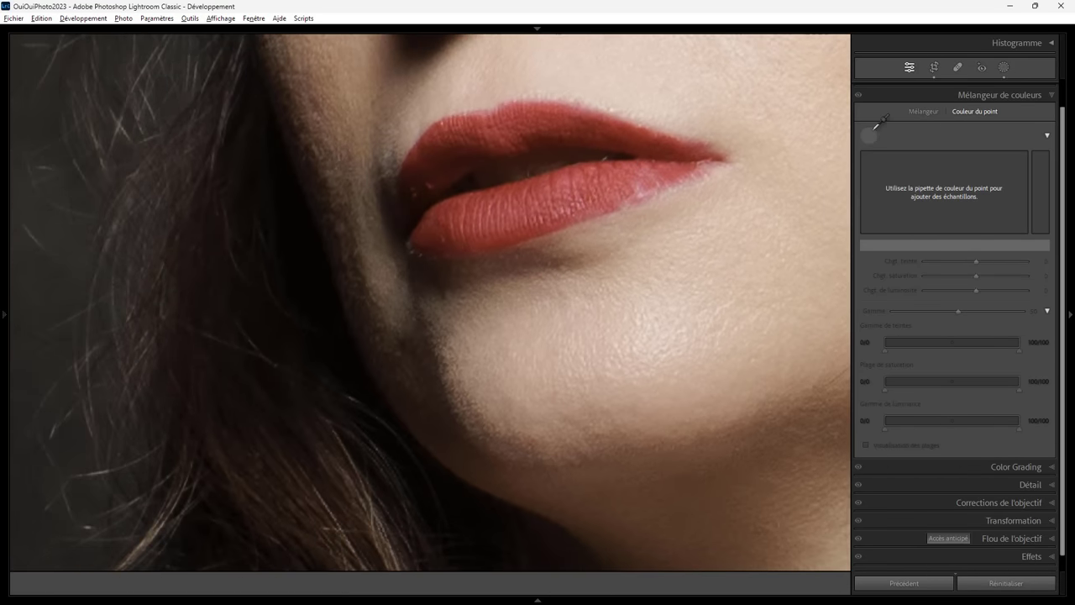
{"action": "left_click", "coordinate": [509, 205]}
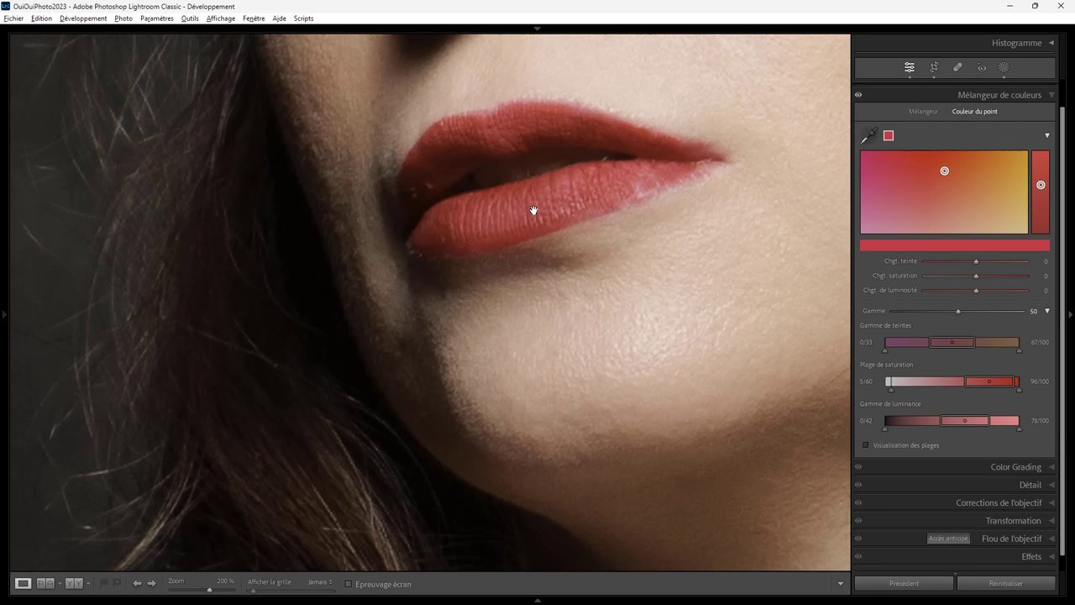
{"action": "right_click", "coordinate": [890, 139]}
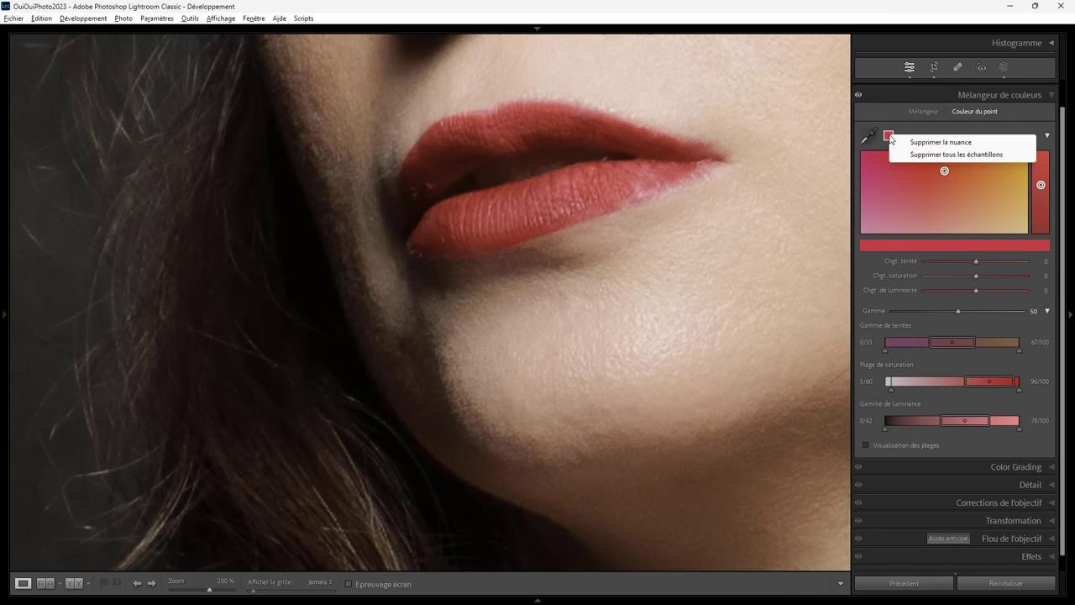
{"action": "left_click", "coordinate": [918, 143]}
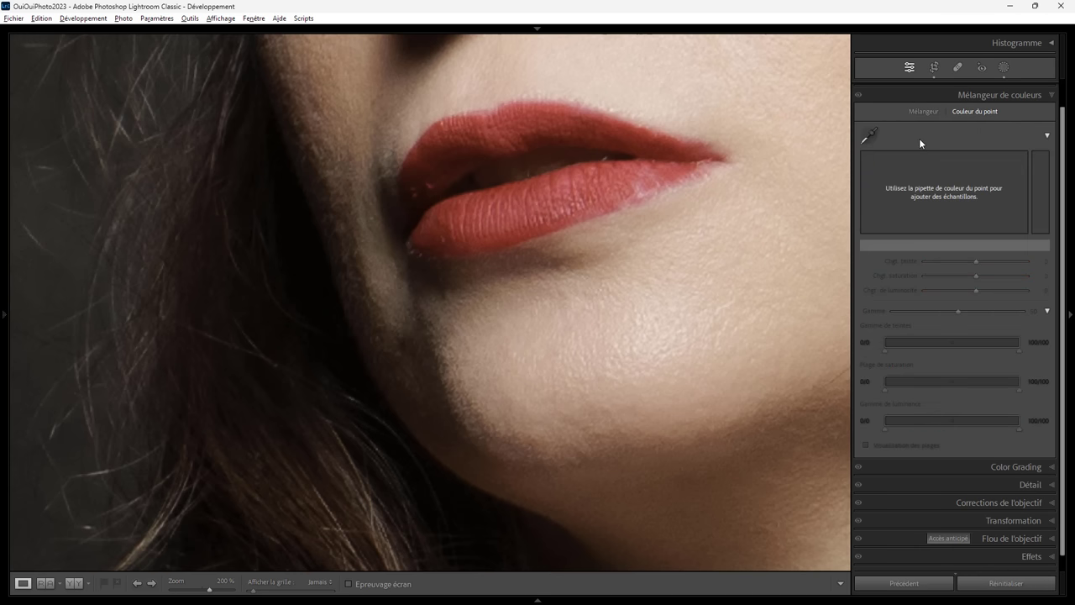
{"action": "left_click", "coordinate": [877, 136]}
{"action": "left_click", "coordinate": [566, 262]}
{"action": "left_click", "coordinate": [868, 135]}
{"action": "left_click", "coordinate": [831, 141]}
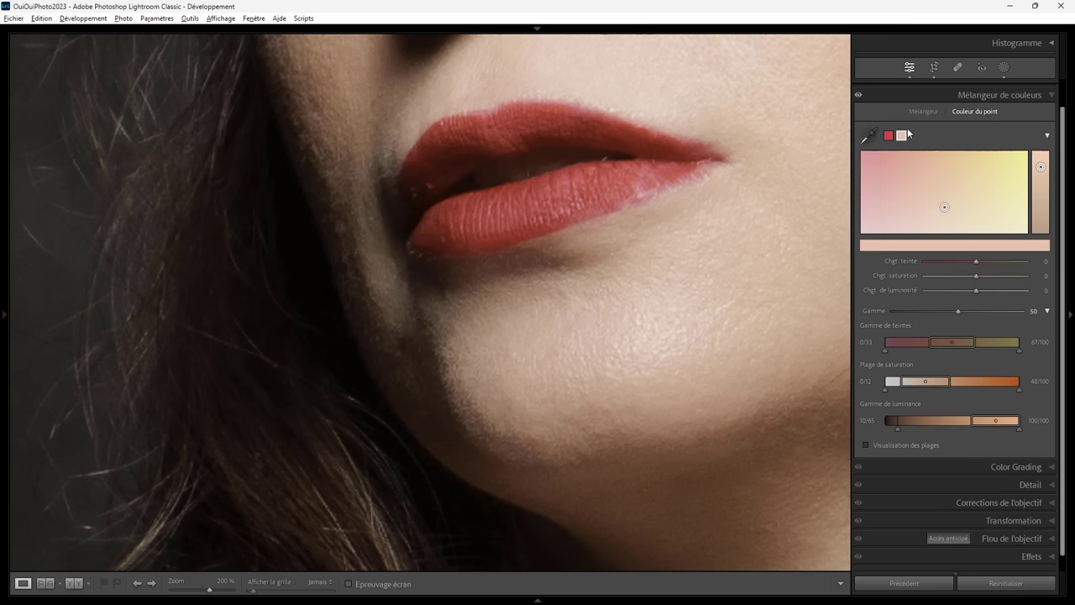
{"action": "right_click", "coordinate": [904, 135]}
{"action": "left_click", "coordinate": [929, 158]}
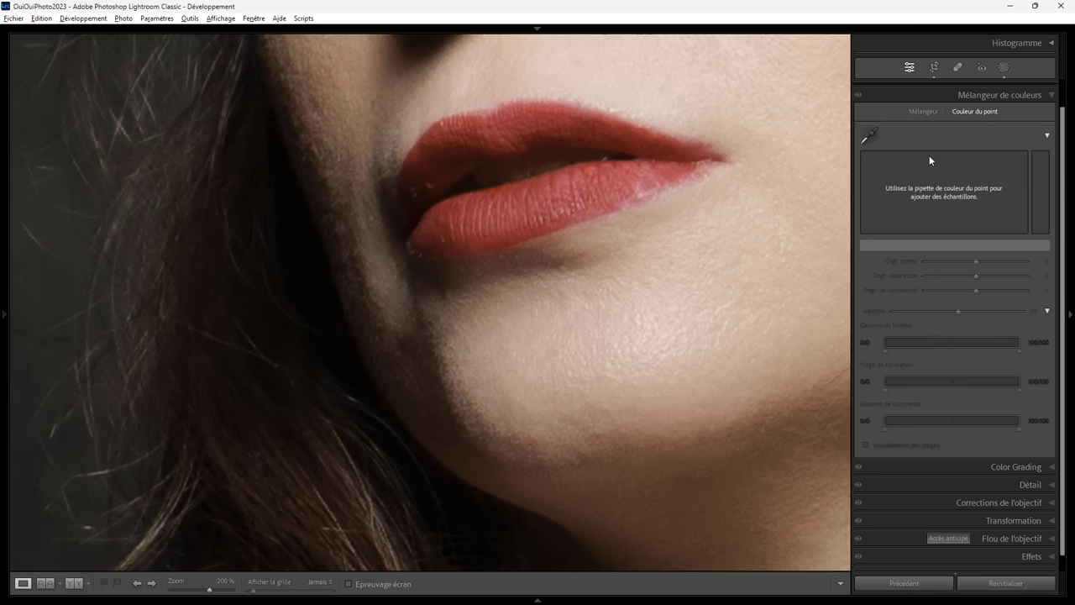
{"action": "left_click", "coordinate": [872, 136]}
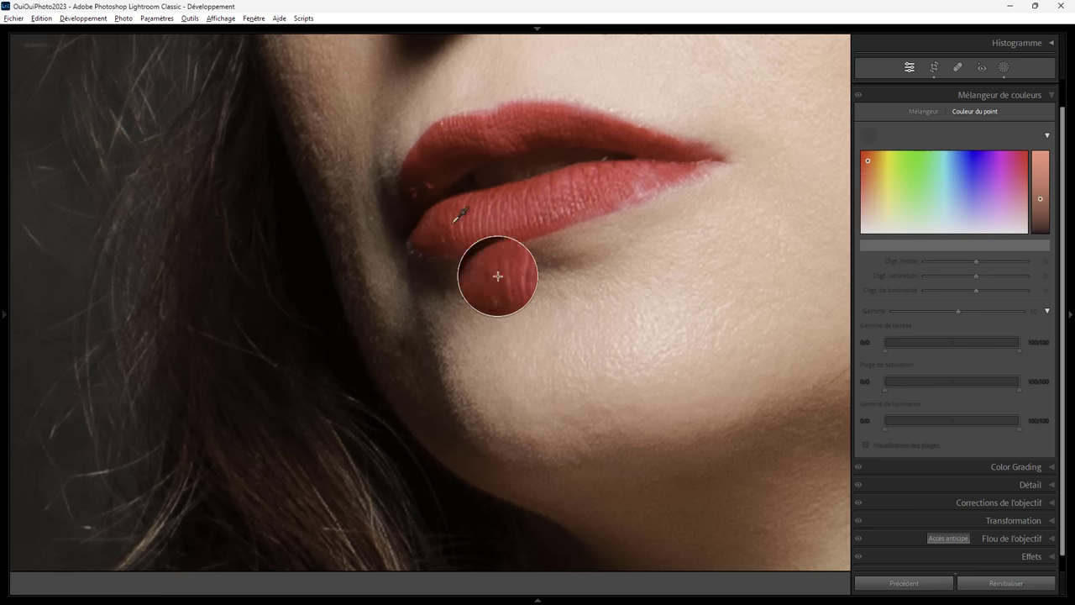
{"action": "left_click", "coordinate": [517, 203]}
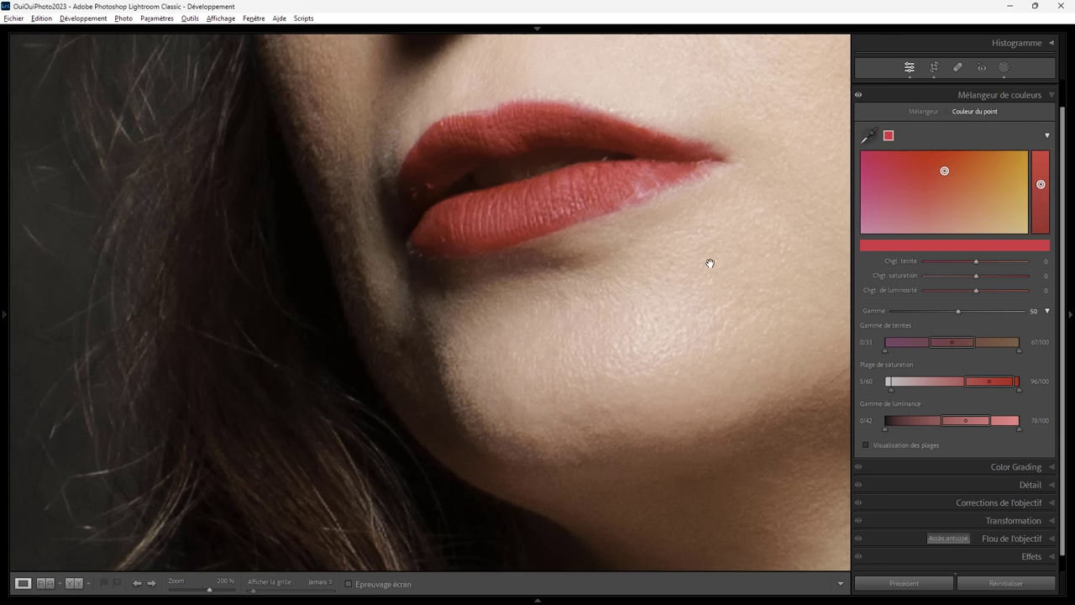
Step: Shift the lip red to yellow with hue and saturation at 100, then recheck the lips and chin
{"action": "left_click_drag", "start_coordinate": [945, 172], "coordinate": [1038, 148]}
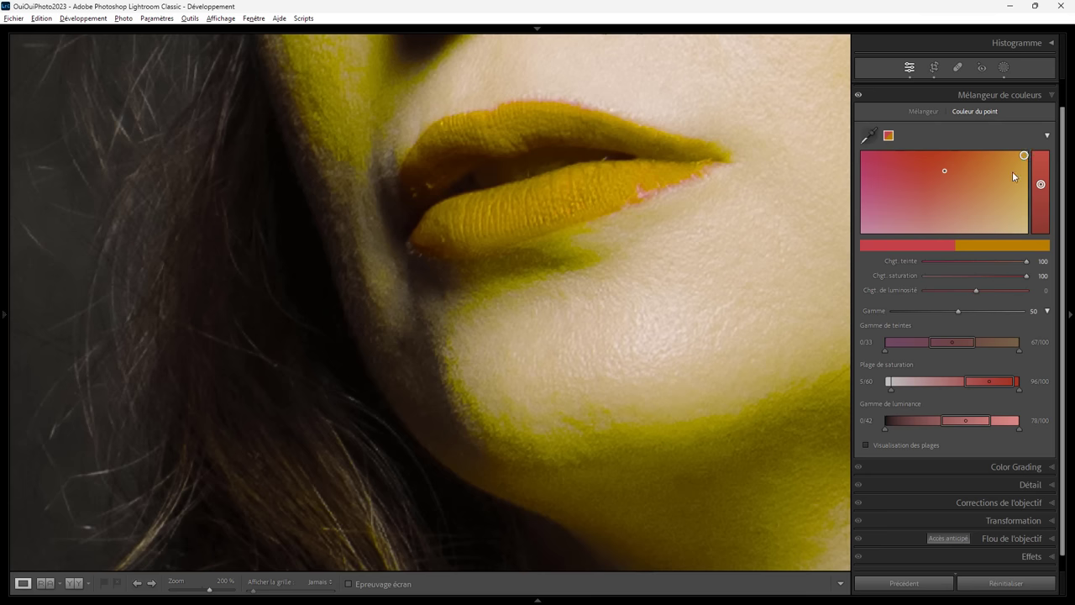
{"action": "left_click", "coordinate": [574, 216]}
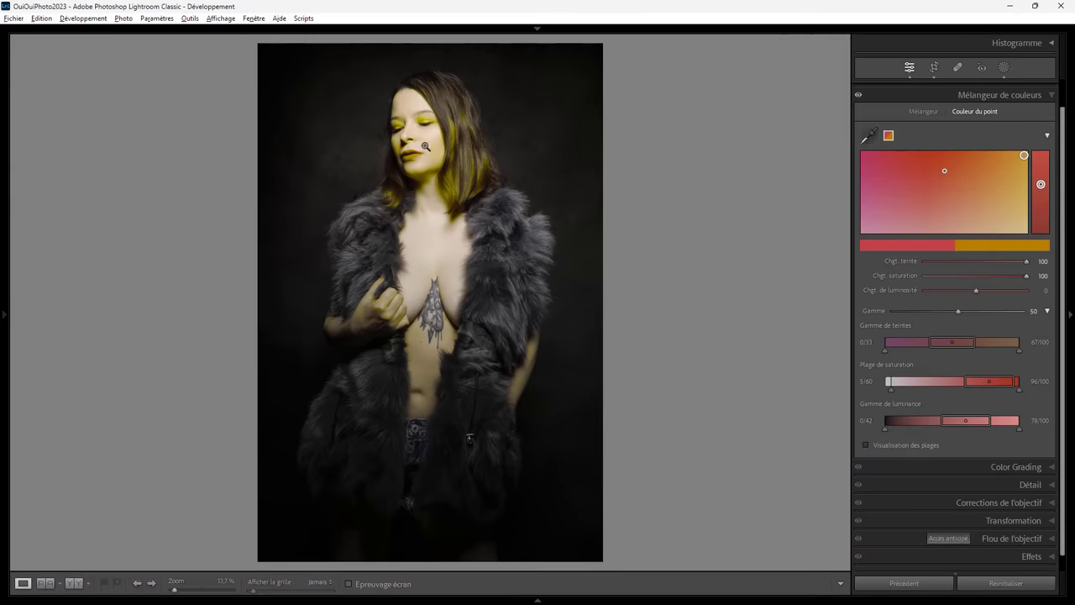
{"action": "left_click", "coordinate": [426, 147]}
{"action": "left_click_drag", "start_coordinate": [545, 213], "coordinate": [720, 113]}
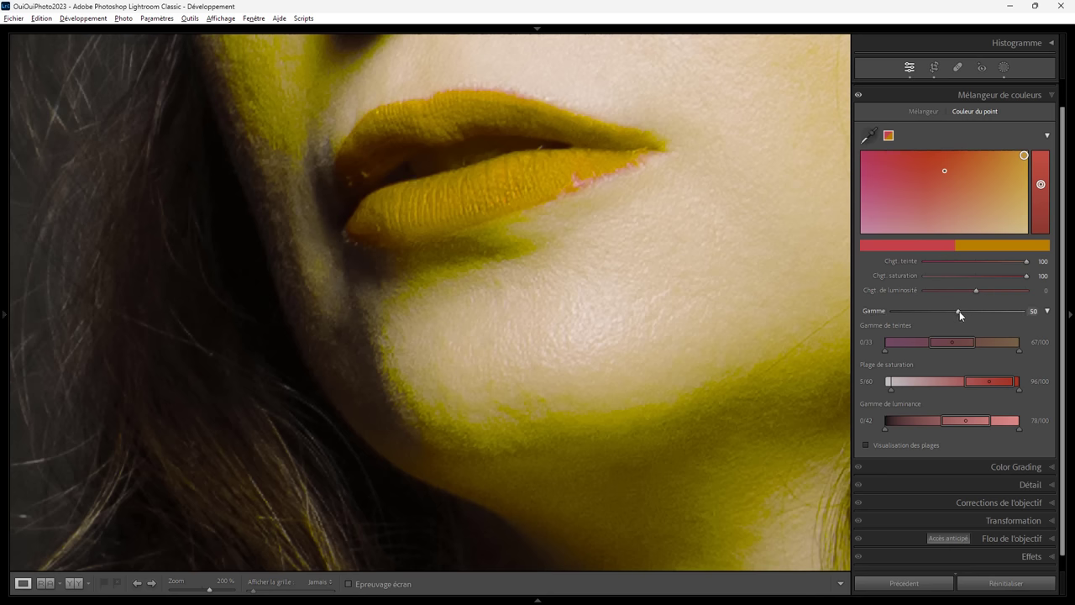
Step: Test the Range slider, then narrow the hue range to 0/33–55/56 so only the lips stay yellow
{"action": "left_click_drag", "start_coordinate": [959, 311], "coordinate": [867, 311]}
{"action": "mouse_move", "coordinate": [932, 313]}
{"action": "left_mouse_down"}
{"action": "mouse_move", "coordinate": [1065, 316]}
{"action": "mouse_move", "coordinate": [884, 316]}
{"action": "mouse_move", "coordinate": [1019, 309]}
{"action": "mouse_move", "coordinate": [959, 311]}
{"action": "left_mouse_up"}
{"action": "mouse_move", "coordinate": [1019, 350]}
{"action": "left_mouse_down"}
{"action": "mouse_move", "coordinate": [977, 352]}
{"action": "mouse_move", "coordinate": [1018, 356]}
{"action": "left_mouse_up"}
{"action": "left_click_drag", "start_coordinate": [1018, 351], "coordinate": [977, 356]}
{"action": "left_click_drag", "start_coordinate": [976, 341], "coordinate": [965, 341]}
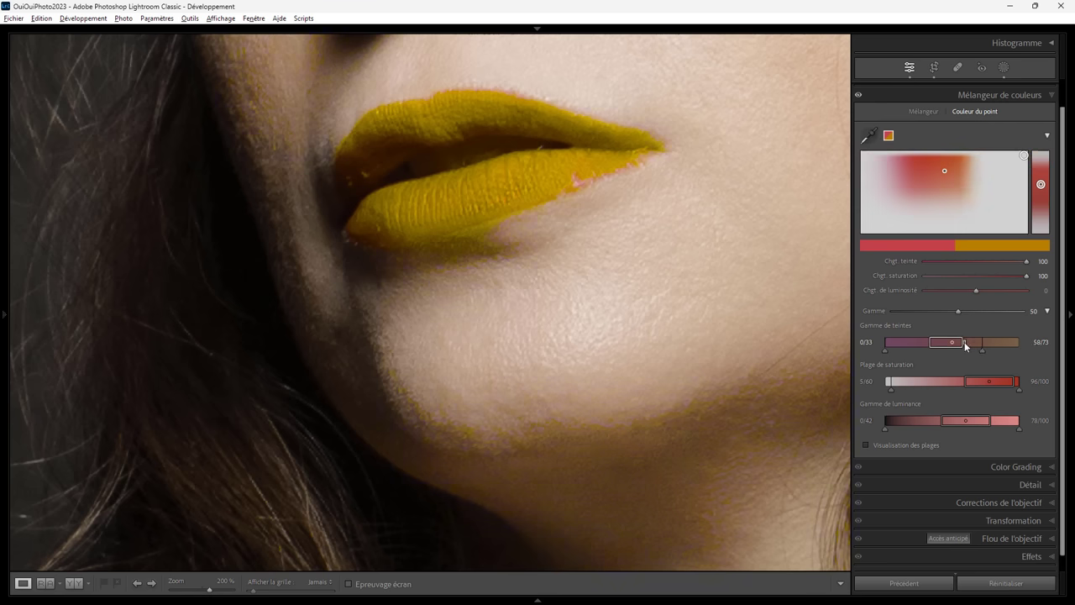
{"action": "mouse_move", "coordinate": [959, 341]}
{"action": "left_mouse_down"}
{"action": "mouse_move", "coordinate": [974, 344]}
{"action": "mouse_move", "coordinate": [961, 351]}
{"action": "left_mouse_up"}
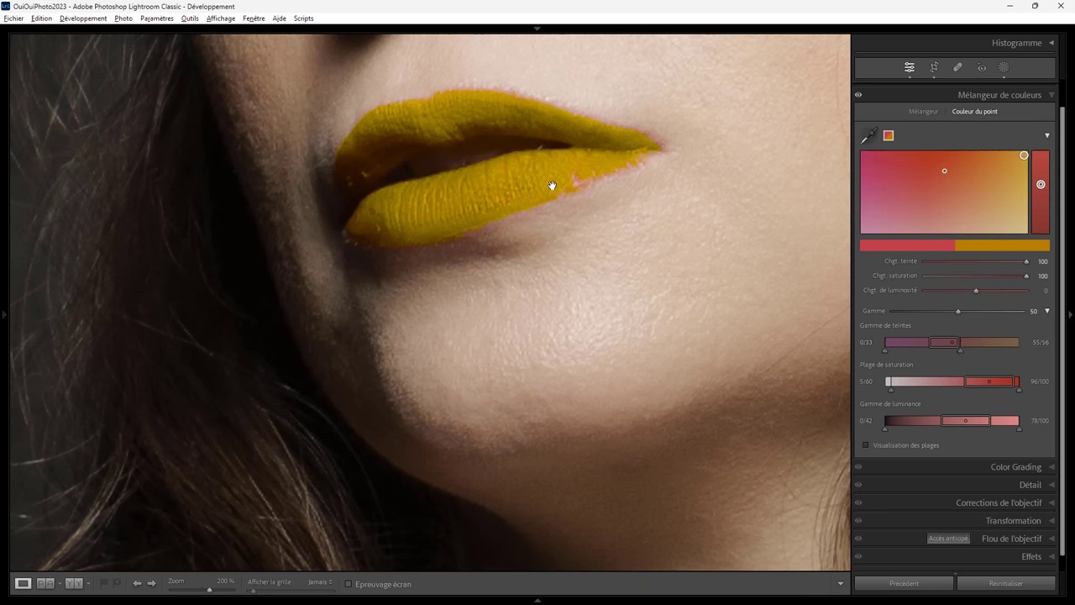
{"action": "left_click", "coordinate": [858, 95]}
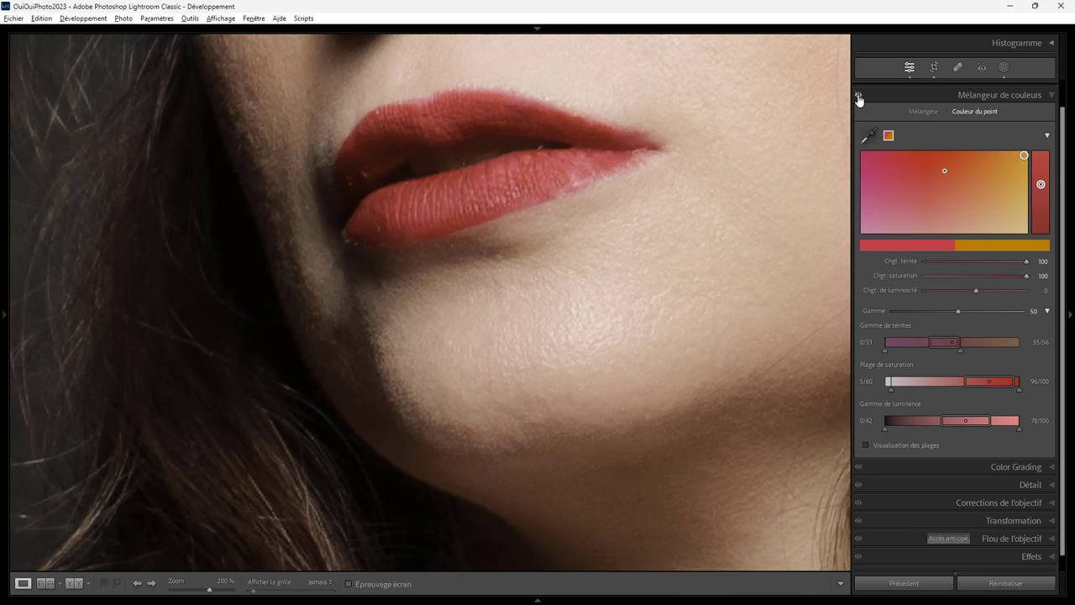
{"action": "left_click", "coordinate": [858, 95]}
{"action": "left_click", "coordinate": [857, 95]}
{"action": "left_click", "coordinate": [857, 95]}
{"action": "left_click", "coordinate": [858, 95]}
{"action": "left_click", "coordinate": [857, 95]}
{"action": "left_click", "coordinate": [857, 95]}
{"action": "left_click", "coordinate": [857, 95]}
{"action": "left_click", "coordinate": [857, 94]}
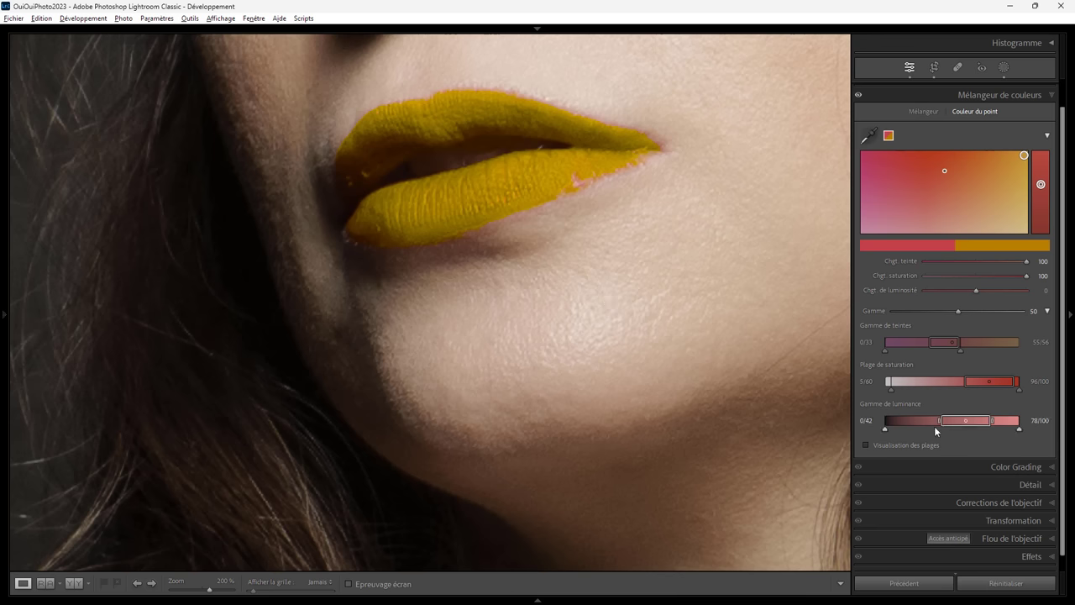
Step: Set the lip sample's Luminance Range to 0/16–78/100 so the yellow stays on the lips
{"action": "left_click_drag", "start_coordinate": [939, 420], "coordinate": [956, 423]}
{"action": "left_click_drag", "start_coordinate": [952, 420], "coordinate": [908, 420]}
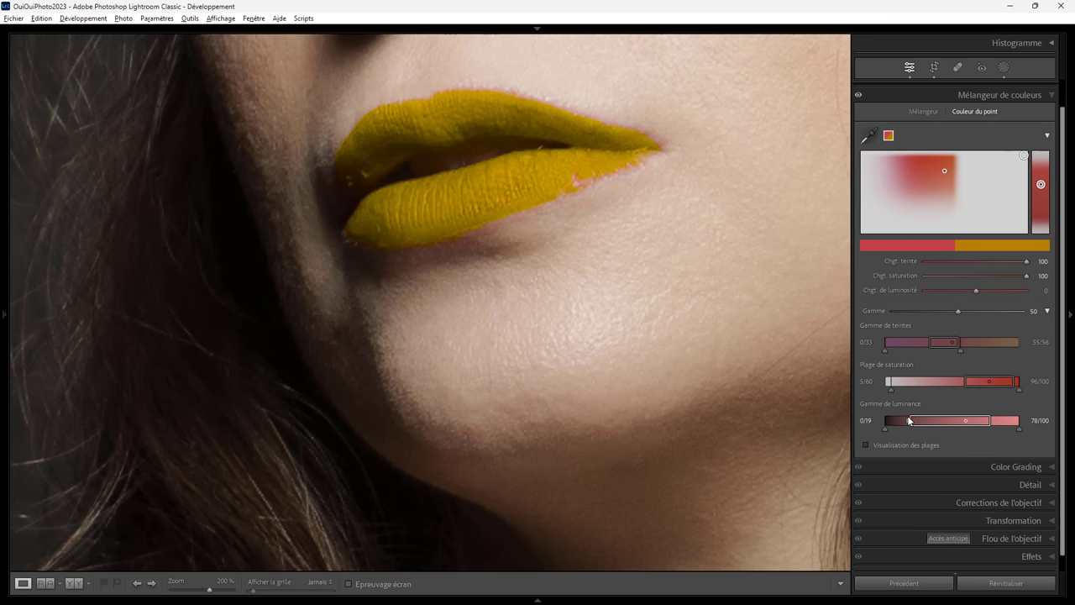
{"action": "mouse_move", "coordinate": [909, 420]}
{"action": "left_mouse_down"}
{"action": "mouse_move", "coordinate": [920, 423]}
{"action": "mouse_move", "coordinate": [904, 429]}
{"action": "left_mouse_up"}
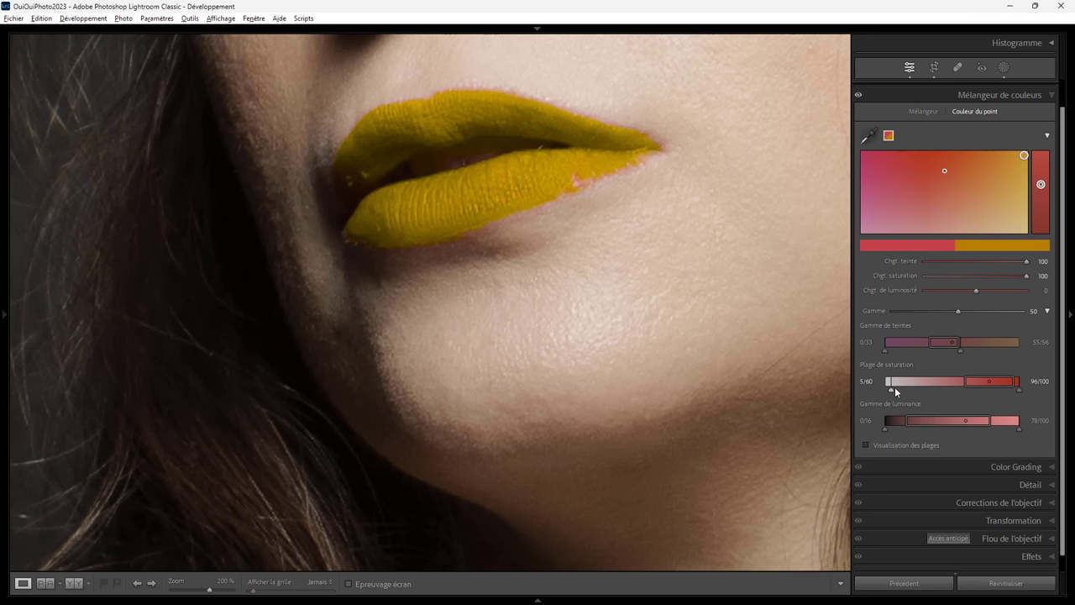
Step: Set the lip sample's Saturation Range to 7/26–96/100, excluding paler skin tones
{"action": "left_click_drag", "start_coordinate": [891, 392], "coordinate": [963, 396]}
{"action": "left_click_drag", "start_coordinate": [963, 389], "coordinate": [896, 391]}
{"action": "mouse_move", "coordinate": [964, 380]}
{"action": "left_mouse_down"}
{"action": "mouse_move", "coordinate": [926, 382]}
{"action": "mouse_move", "coordinate": [937, 382]}
{"action": "left_mouse_up"}
{"action": "left_click_drag", "start_coordinate": [935, 384], "coordinate": [919, 384]}
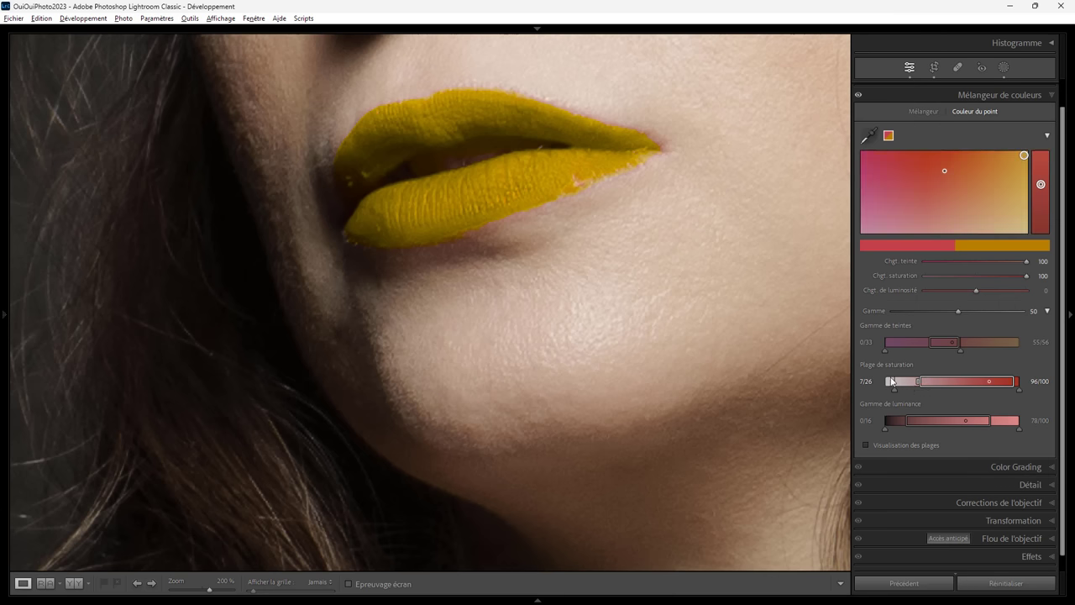
Step: Recolour the lips deep purple with hue −100, saturation −13 and luminance −39
{"action": "left_click", "coordinate": [525, 169]}
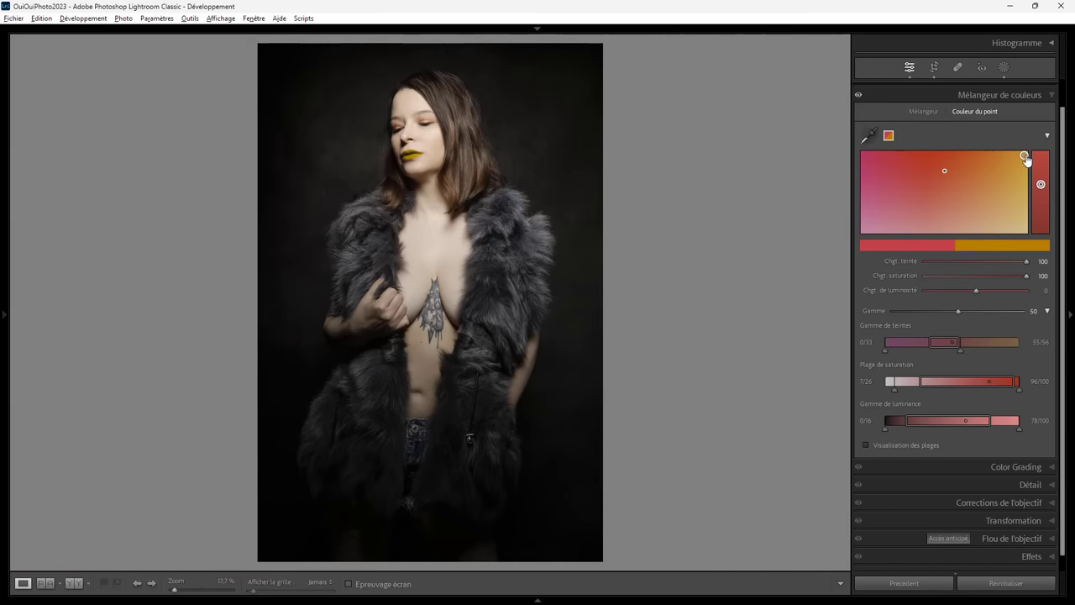
{"action": "left_click_drag", "start_coordinate": [1026, 160], "coordinate": [848, 158]}
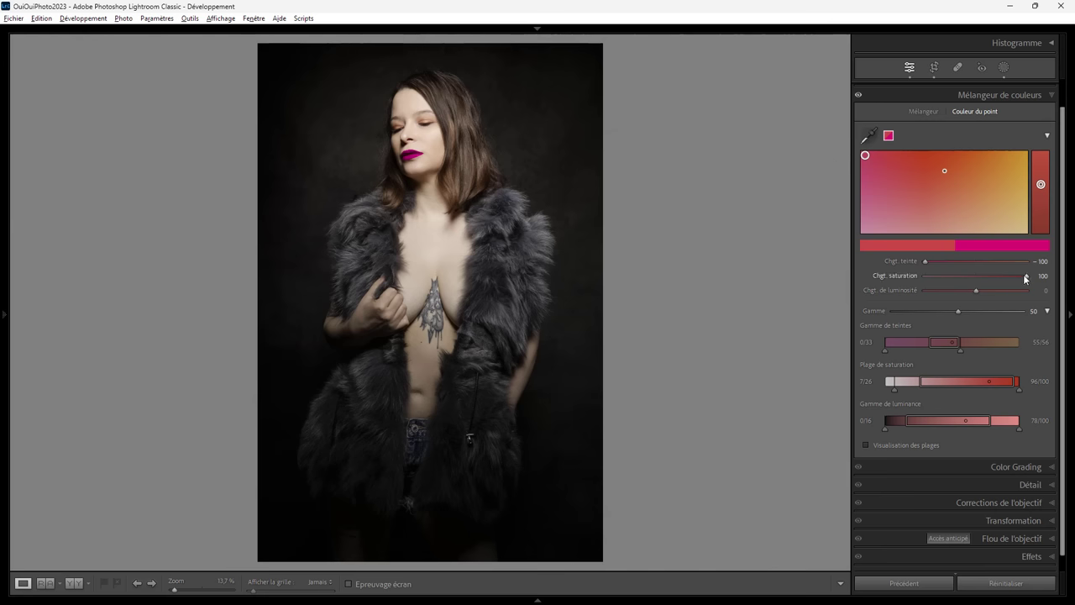
{"action": "left_click_drag", "start_coordinate": [1025, 274], "coordinate": [969, 271]}
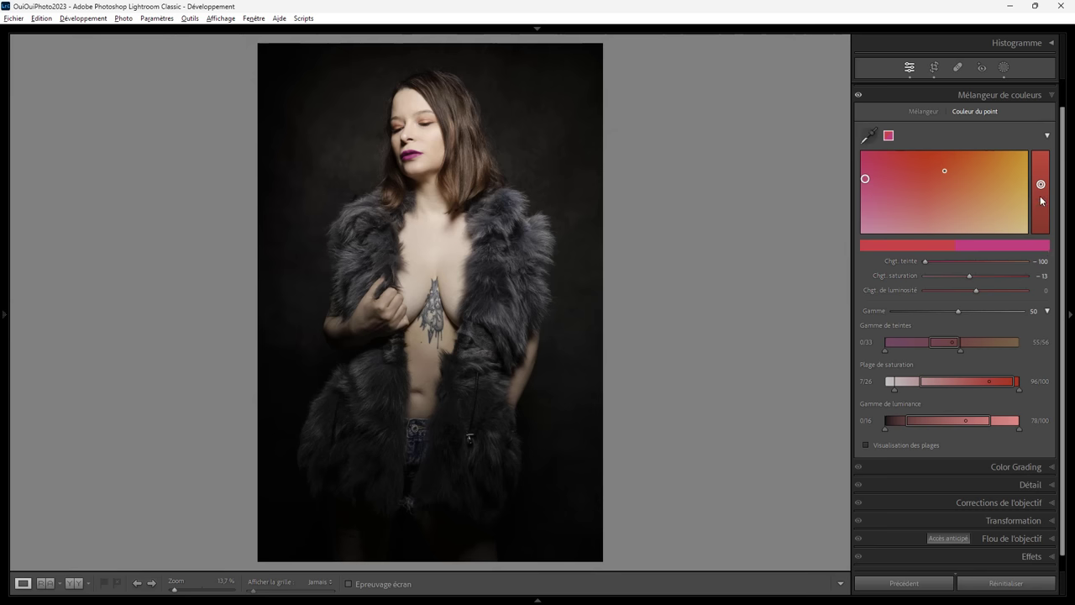
{"action": "left_click_drag", "start_coordinate": [1041, 186], "coordinate": [1041, 204]}
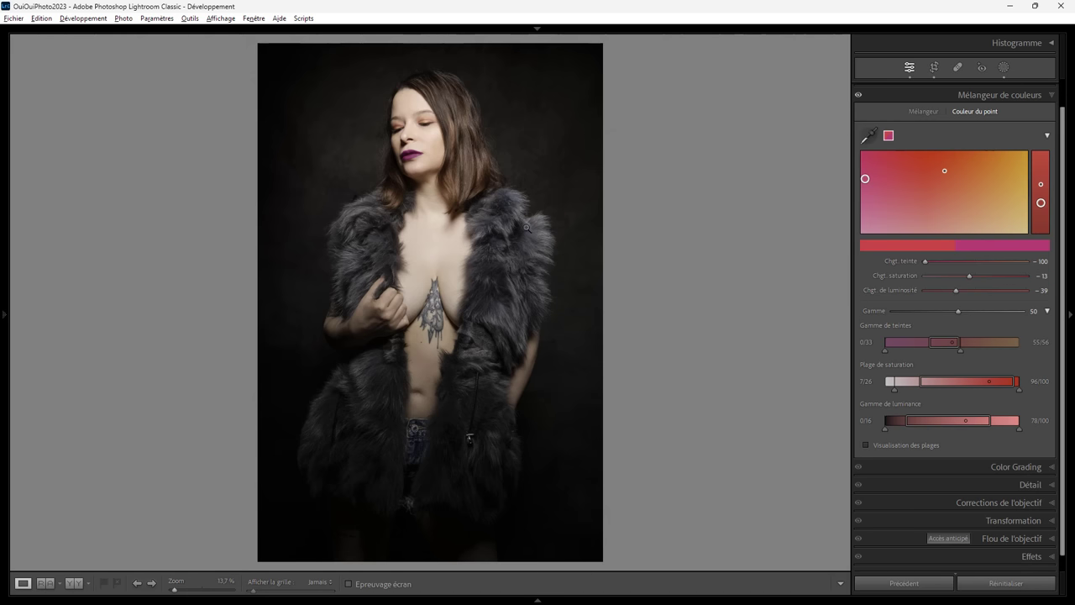
Step: Inspect the lips close up and shift the Saturation Range to 27/46–96/100
{"action": "left_click", "coordinate": [404, 126]}
{"action": "left_click", "coordinate": [482, 187]}
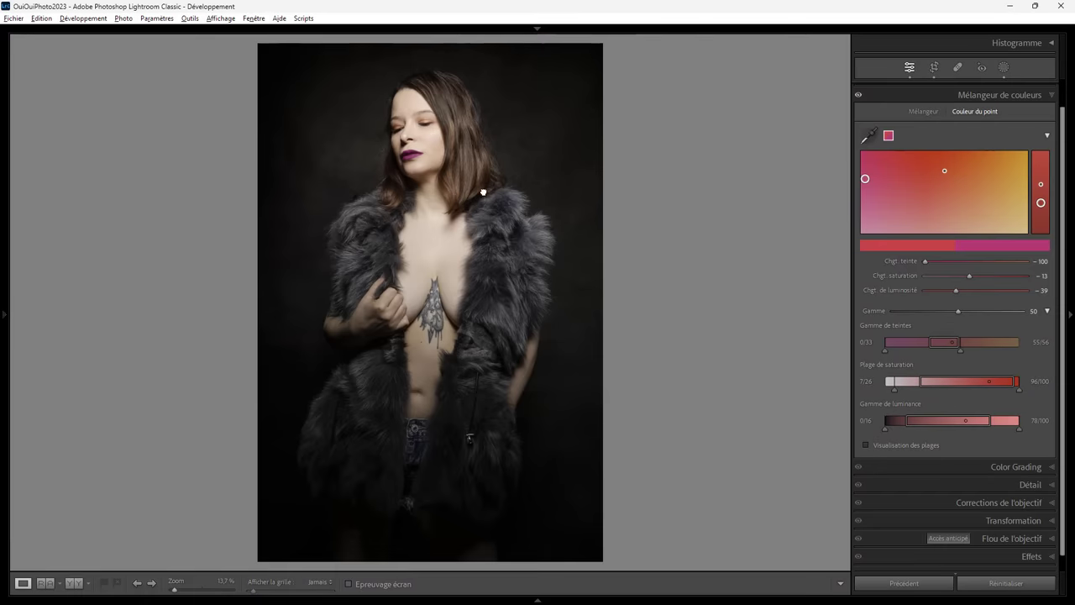
{"action": "left_click", "coordinate": [460, 156]}
{"action": "left_click_drag", "start_coordinate": [442, 211], "coordinate": [501, 170]}
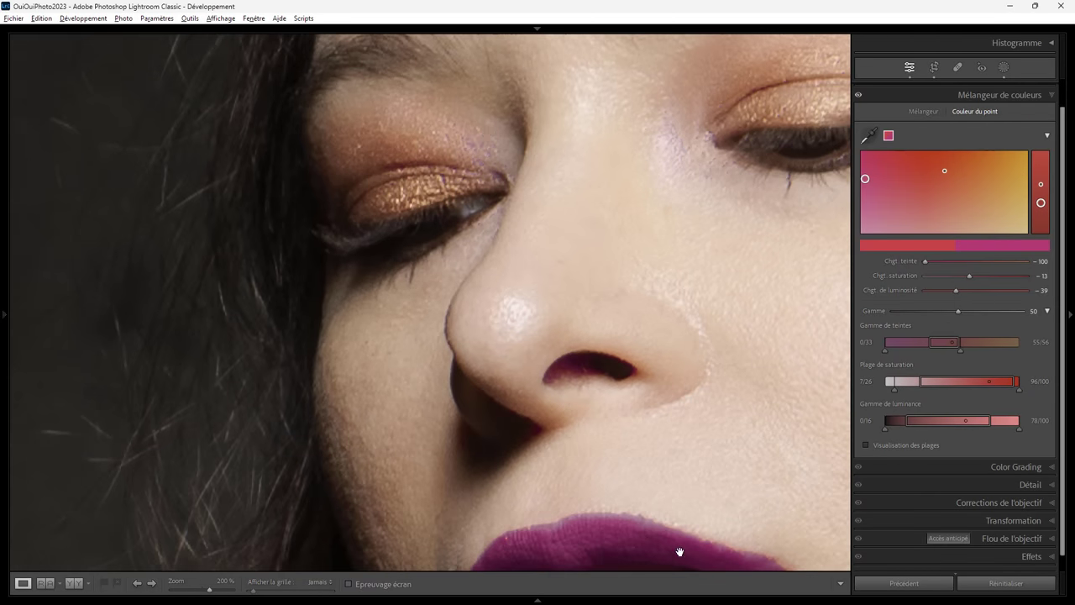
{"action": "left_click", "coordinate": [667, 486]}
{"action": "left_click", "coordinate": [418, 158]}
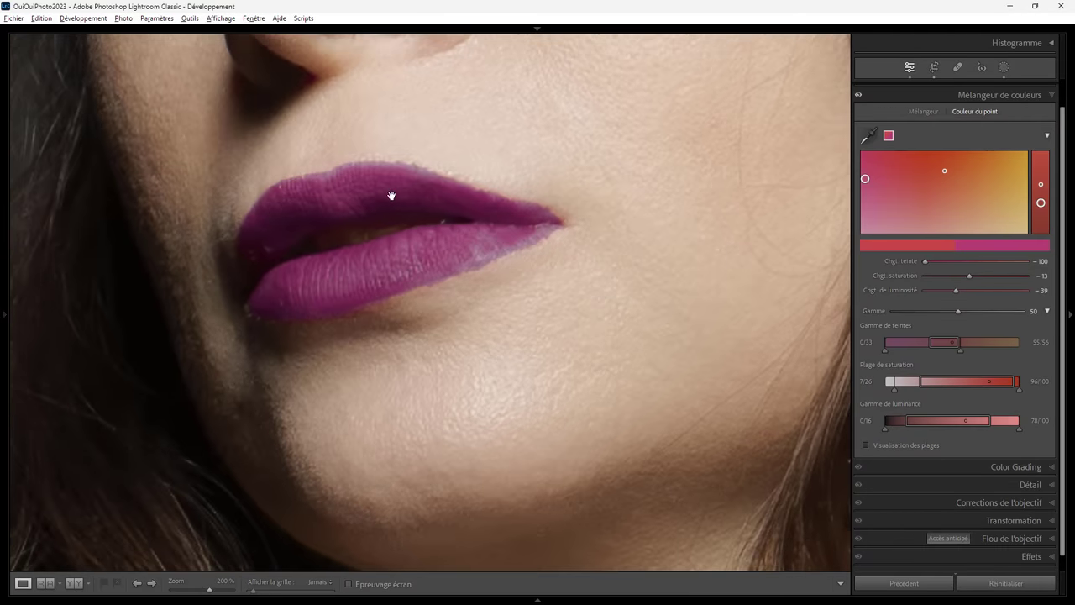
{"action": "left_click_drag", "start_coordinate": [499, 172], "coordinate": [601, 355]}
{"action": "mouse_move", "coordinate": [520, 85]}
{"action": "left_mouse_down"}
{"action": "mouse_move", "coordinate": [543, 132]}
{"action": "mouse_move", "coordinate": [573, 293]}
{"action": "mouse_move", "coordinate": [534, 49]}
{"action": "left_mouse_up"}
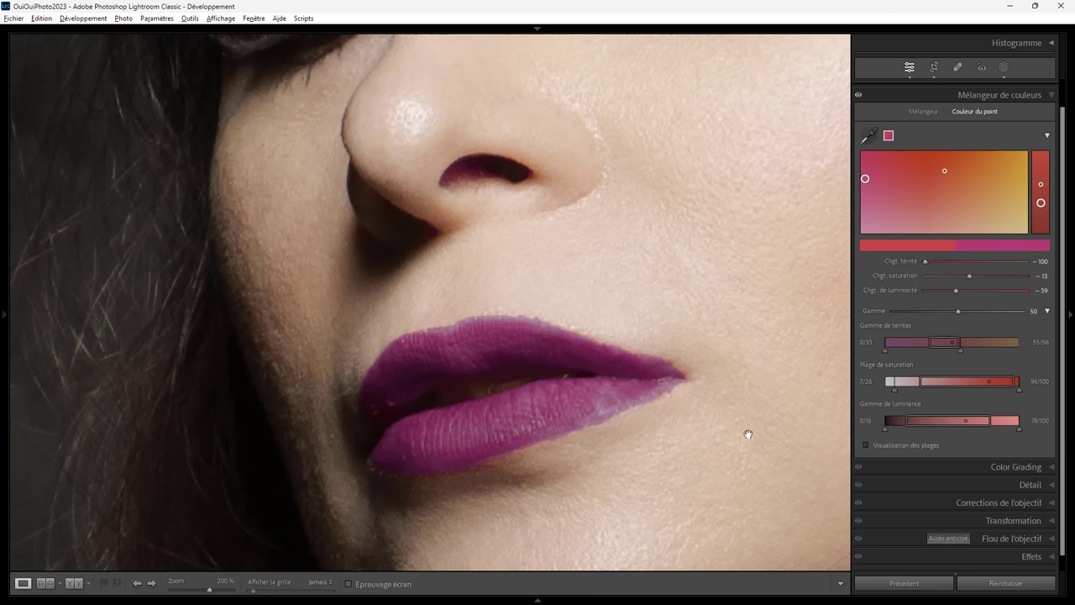
{"action": "mouse_move", "coordinate": [917, 384]}
{"action": "left_mouse_down"}
{"action": "mouse_move", "coordinate": [957, 384]}
{"action": "mouse_move", "coordinate": [944, 384]}
{"action": "left_mouse_up"}
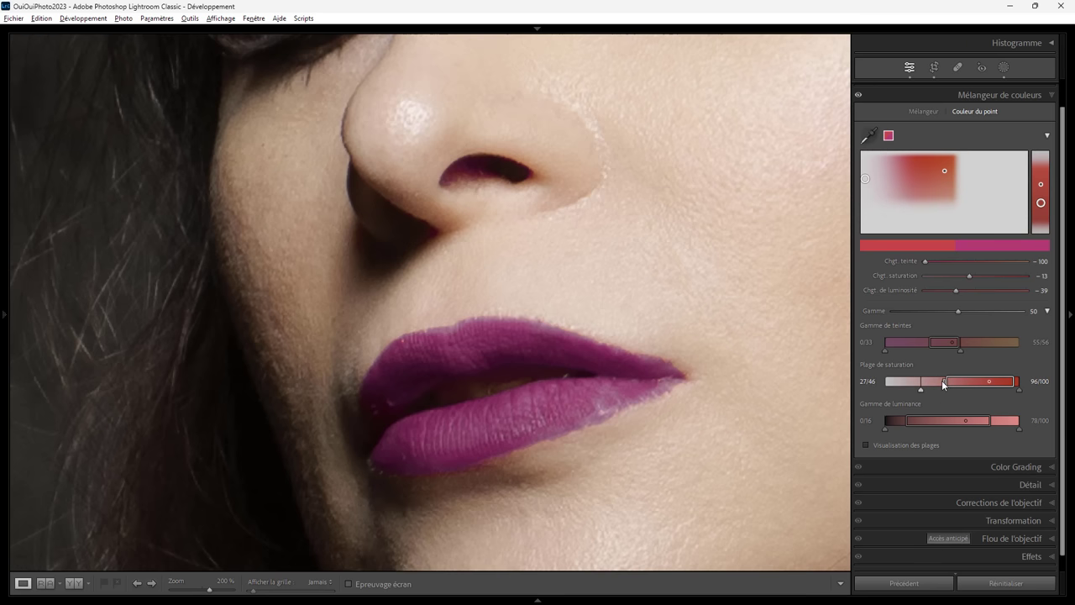
{"action": "left_click", "coordinate": [583, 377]}
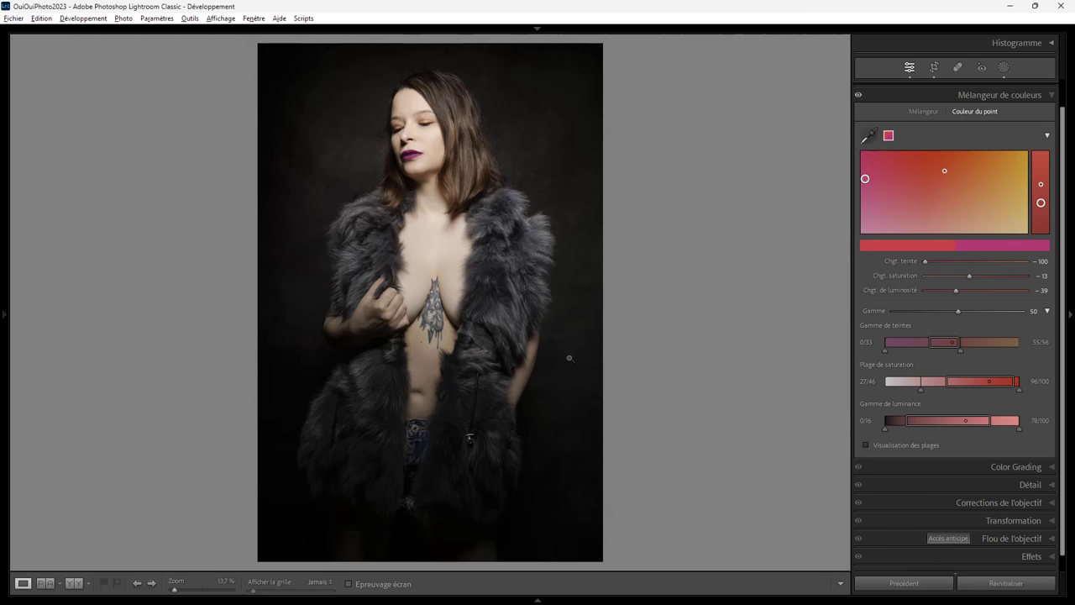
Step: Zoom into the shoulder fur and try sampling it as a new point colour
{"action": "left_click", "coordinate": [547, 243]}
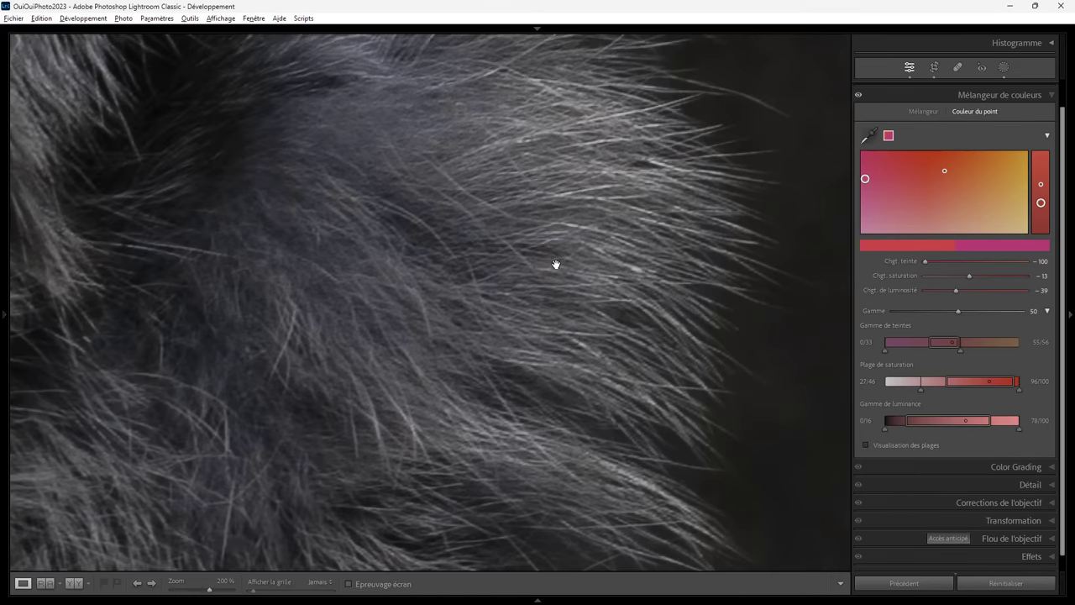
{"action": "left_click", "coordinate": [551, 253]}
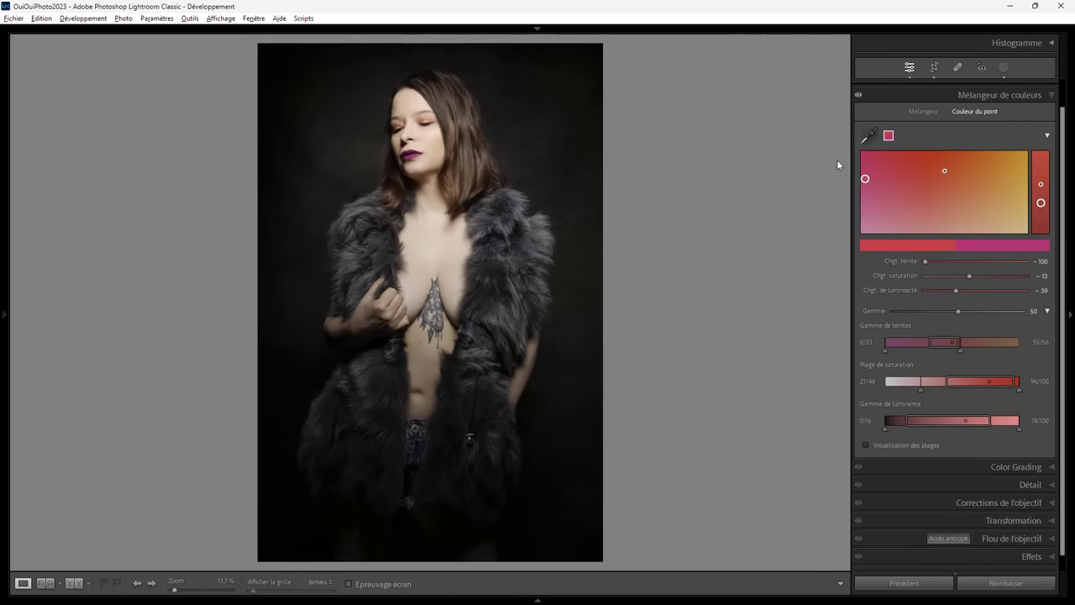
{"action": "left_click", "coordinate": [552, 238]}
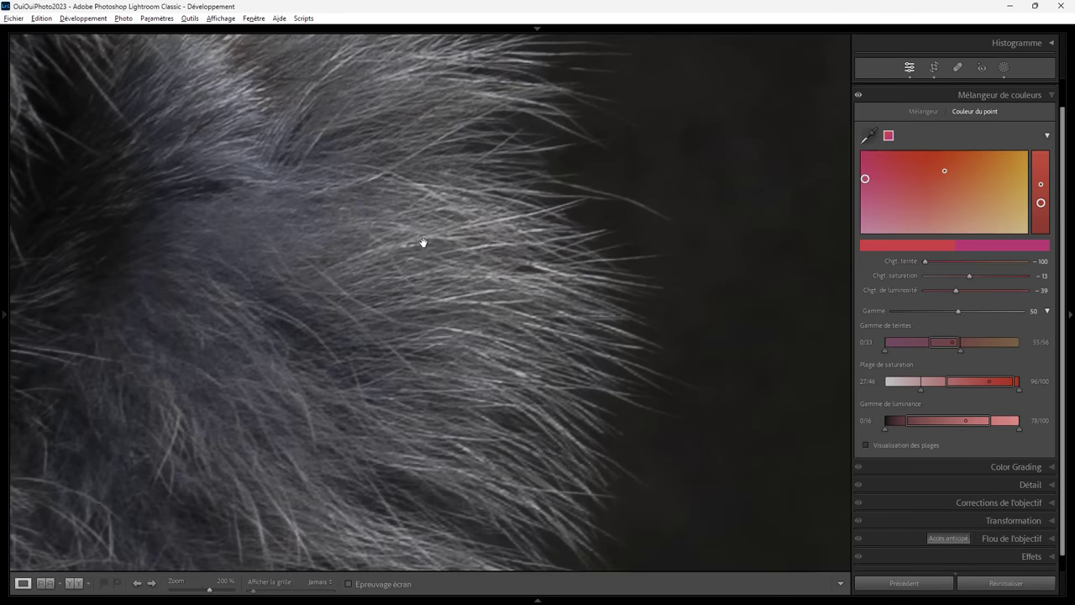
{"action": "left_click", "coordinate": [868, 134]}
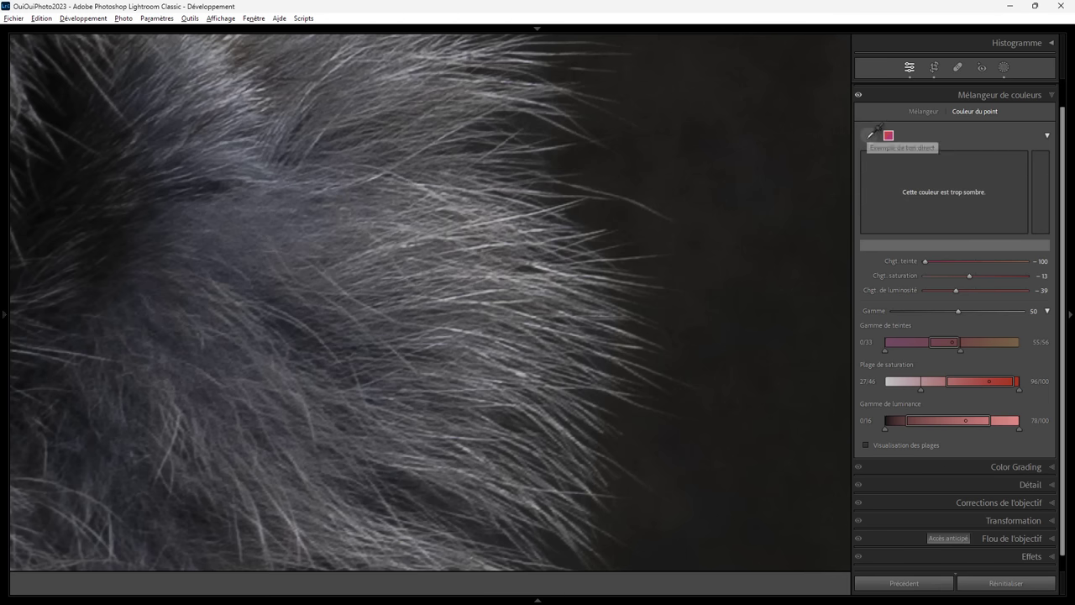
Step: Make the lips crimson: luminance −34, hue −57 and saturation −8
{"action": "left_click", "coordinate": [873, 132]}
{"action": "left_click", "coordinate": [476, 209]}
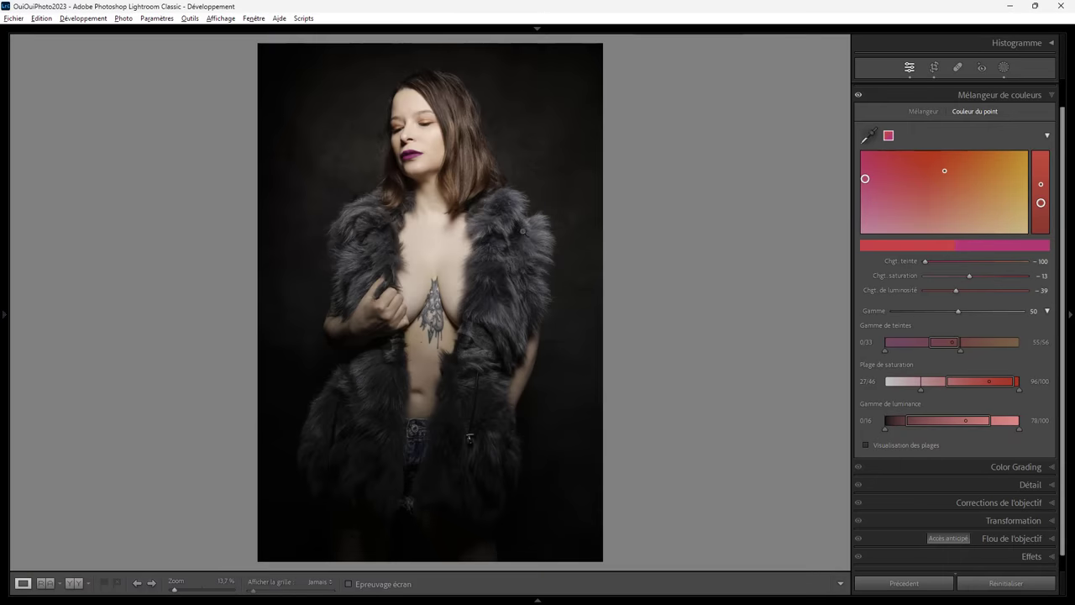
{"action": "left_click", "coordinate": [411, 170]}
{"action": "left_click_drag", "start_coordinate": [408, 140], "coordinate": [400, 344]}
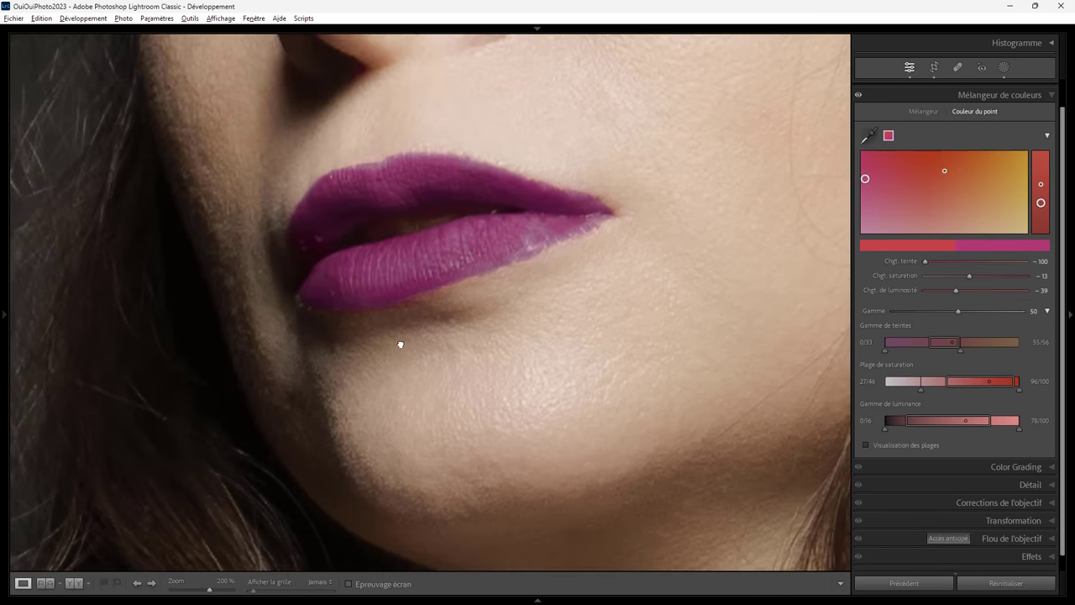
{"action": "left_click_drag", "start_coordinate": [1042, 205], "coordinate": [1040, 220]}
{"action": "left_click", "coordinate": [506, 176]}
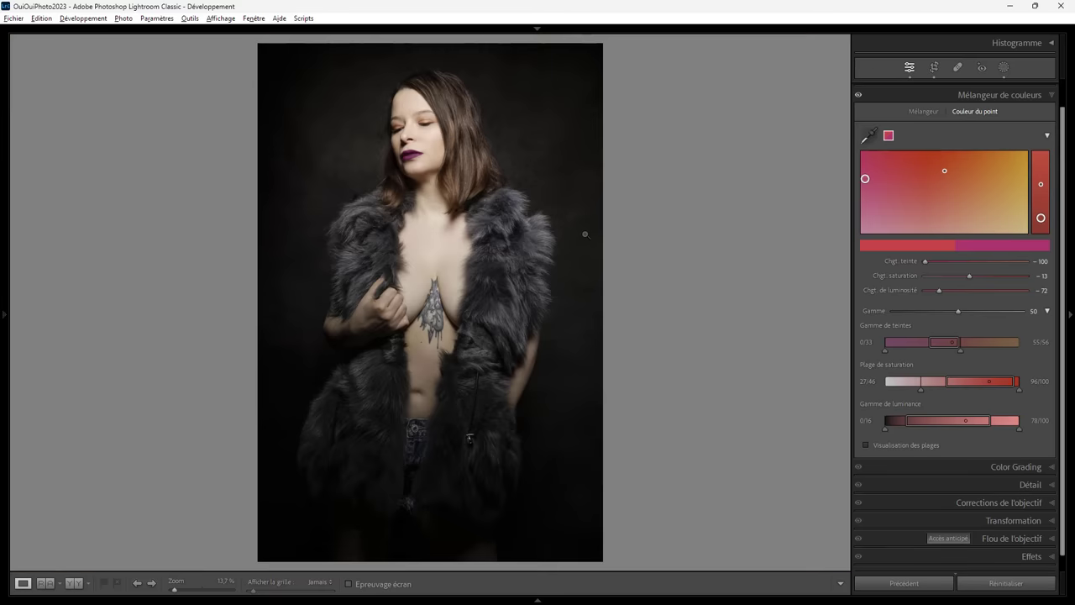
{"action": "left_click_drag", "start_coordinate": [1041, 220], "coordinate": [1040, 200]}
{"action": "left_click_drag", "start_coordinate": [866, 181], "coordinate": [892, 183]}
{"action": "right_click", "coordinate": [886, 140]}
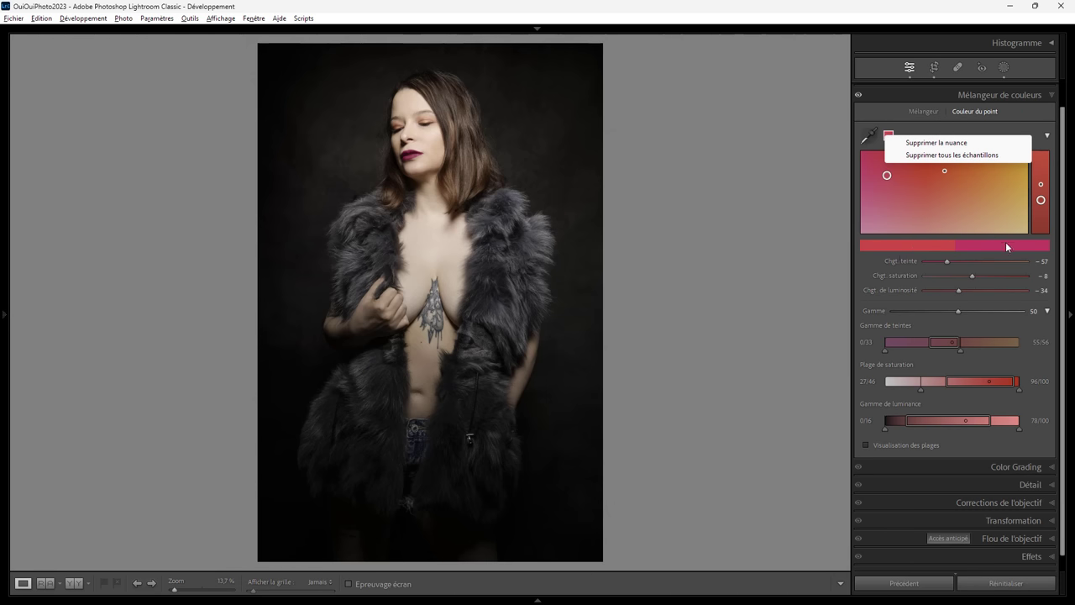
{"action": "scroll", "coordinate": [1061, 278], "scroll_direction": "down", "scroll_amount": 1}
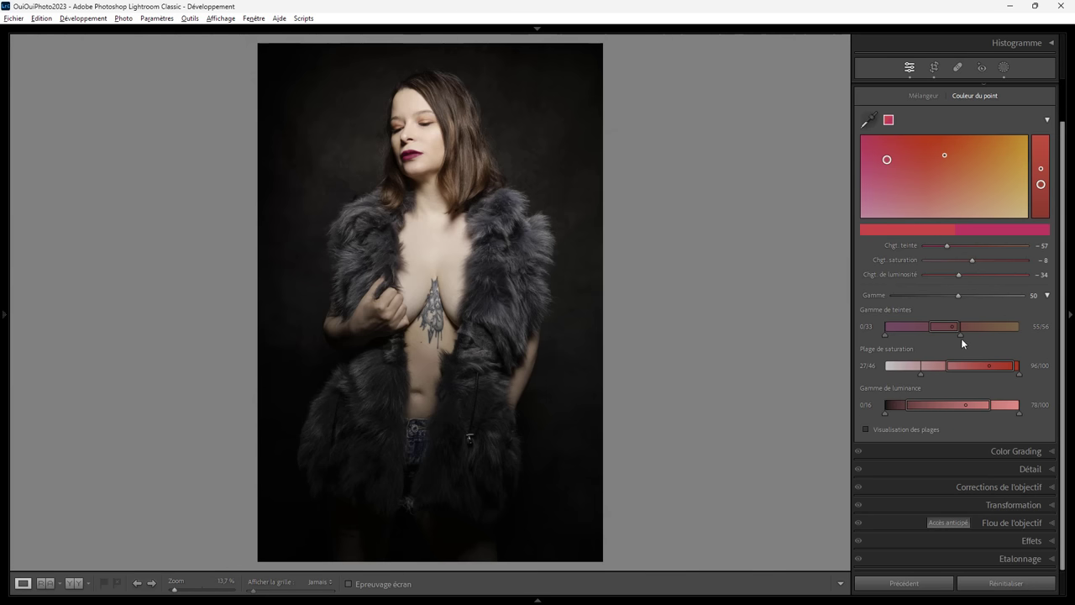
Step: Check the lip selection with Visualize Range, then fine-tune the Range slider, leaving it at 50
{"action": "left_click", "coordinate": [887, 432]}
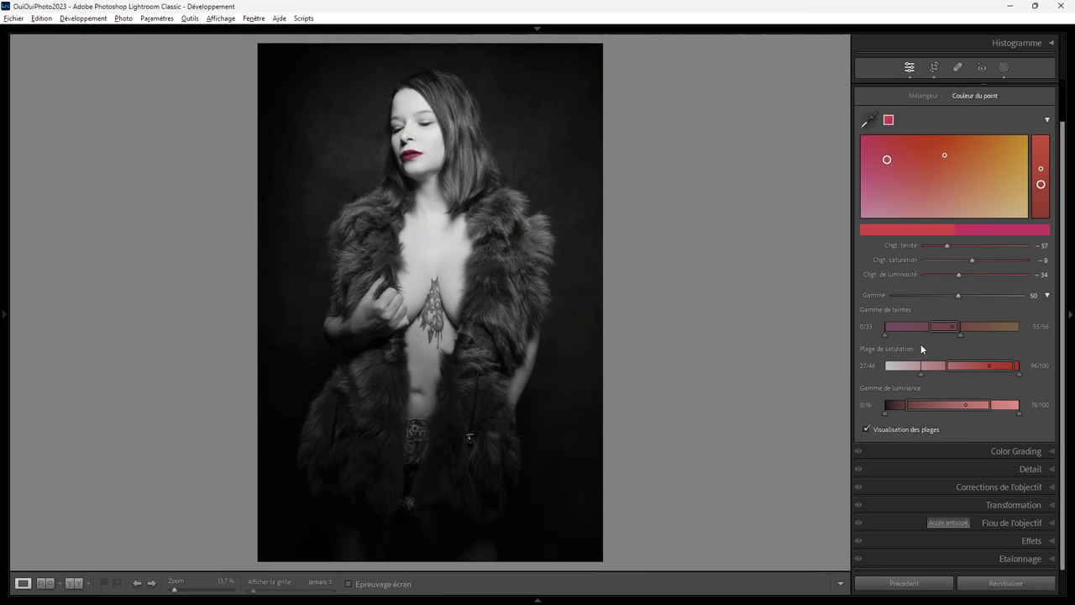
{"action": "left_click", "coordinate": [896, 432]}
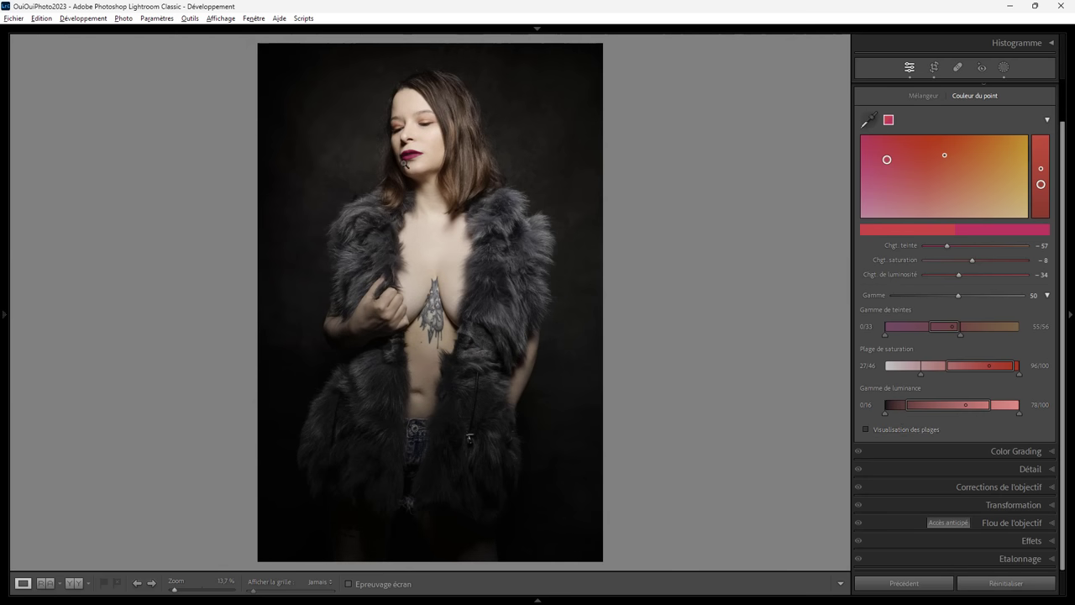
{"action": "left_click", "coordinate": [405, 165]}
{"action": "left_click_drag", "start_coordinate": [494, 171], "coordinate": [501, 343]}
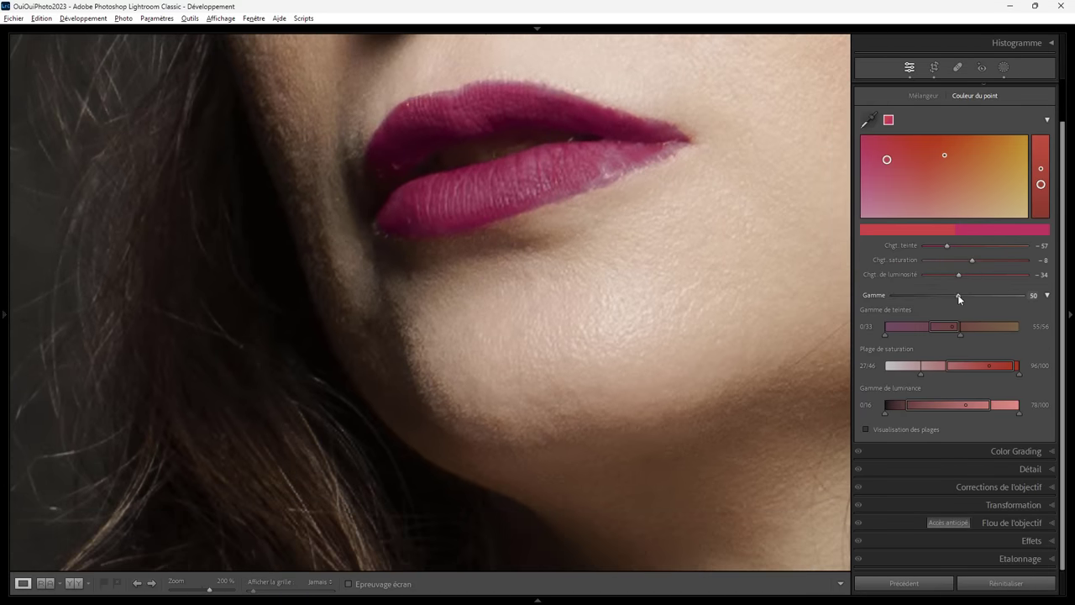
{"action": "mouse_move", "coordinate": [959, 297]}
{"action": "left_mouse_down"}
{"action": "mouse_move", "coordinate": [883, 298]}
{"action": "mouse_move", "coordinate": [1016, 302]}
{"action": "mouse_move", "coordinate": [891, 294]}
{"action": "mouse_move", "coordinate": [979, 297]}
{"action": "mouse_move", "coordinate": [902, 297]}
{"action": "mouse_move", "coordinate": [959, 296]}
{"action": "left_mouse_up"}
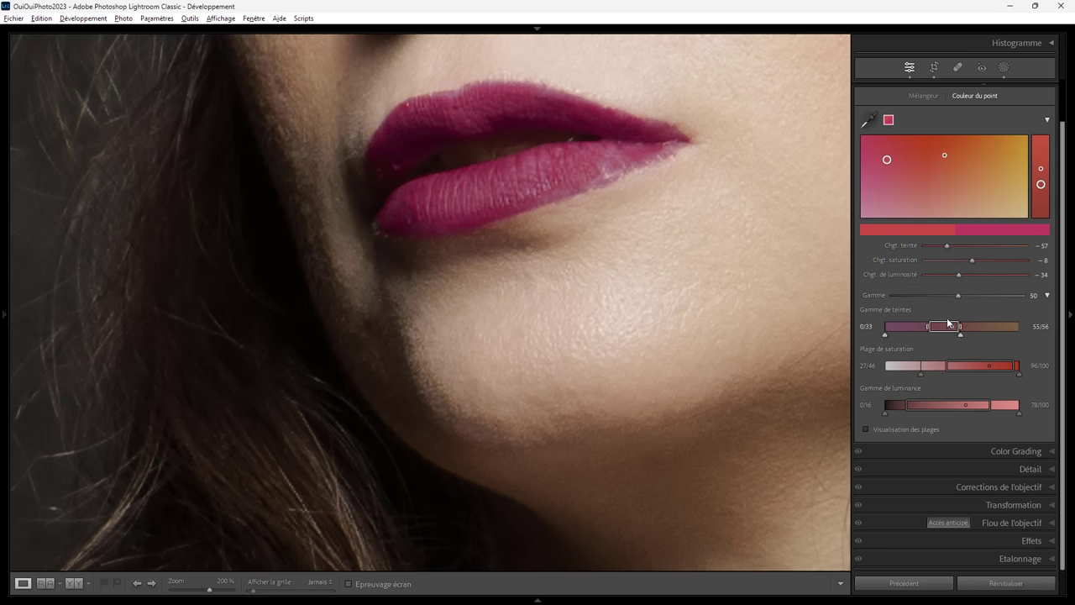